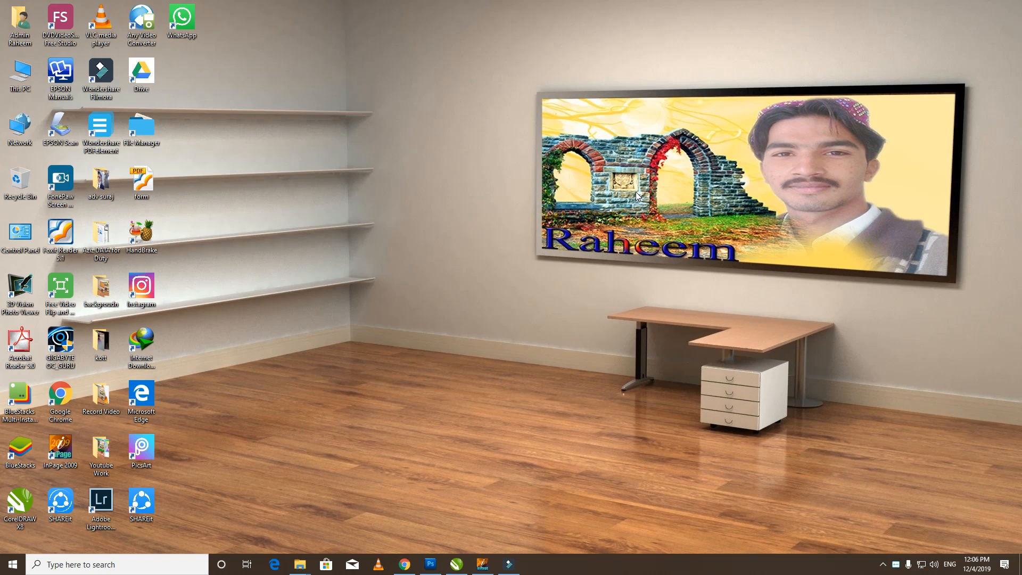
- Refresh the desktop and launch Wondershare PDFelement from its desktop shortcut
{"action": "right_click", "coordinate": [407, 129]}
{"action": "left_click", "coordinate": [440, 160]}
{"action": "left_click", "coordinate": [100, 126]}
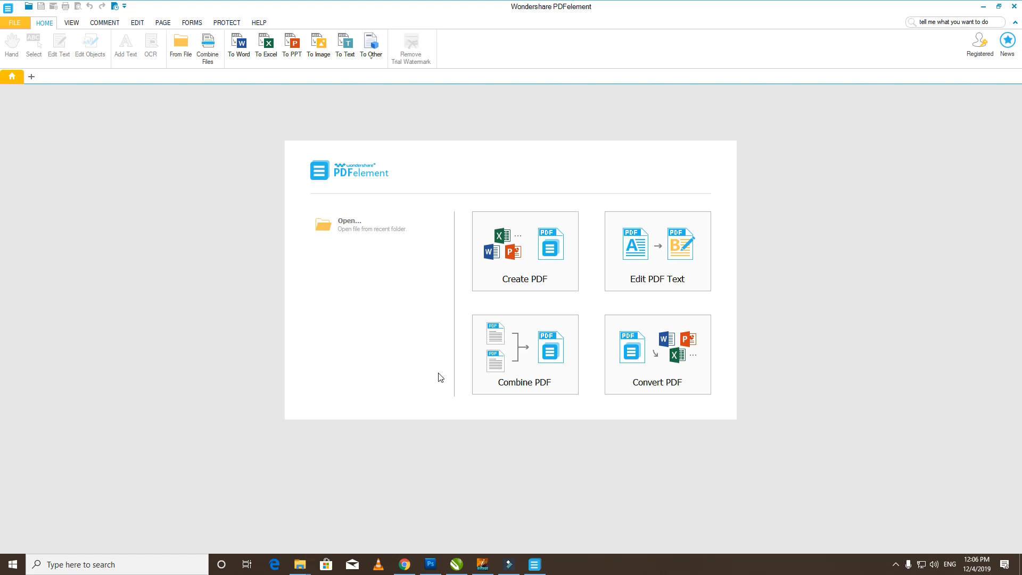
- Open the 'form' PDF from the Desktop and scroll to the top of the slip
{"action": "left_click", "coordinate": [378, 229]}
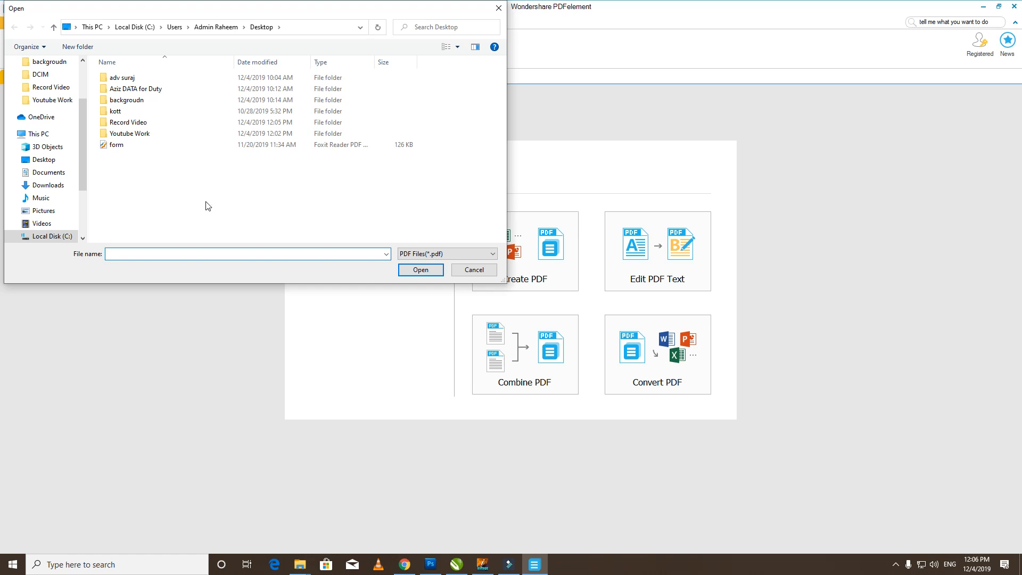
{"action": "left_click", "coordinate": [117, 146]}
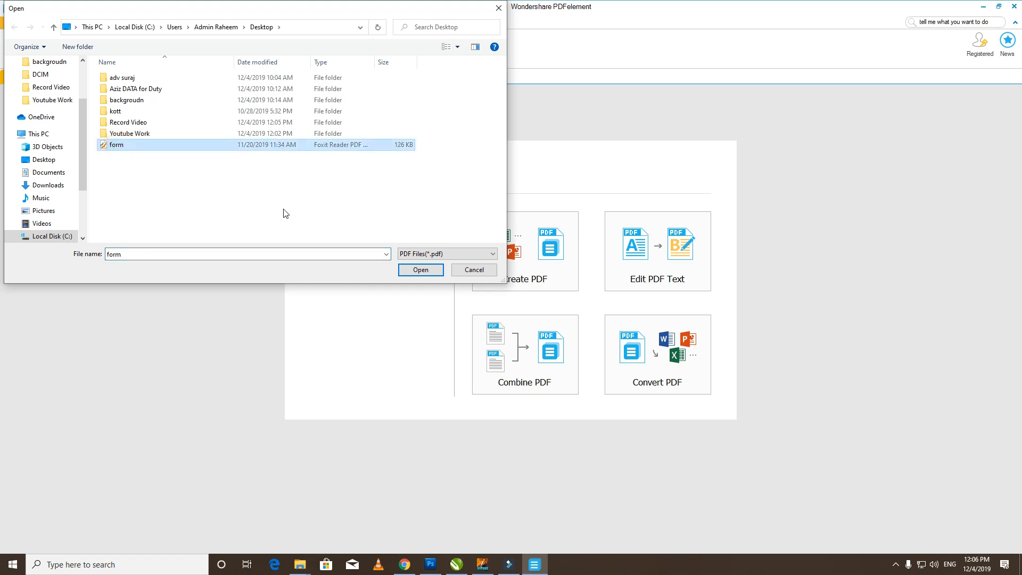
{"action": "left_click", "coordinate": [418, 272]}
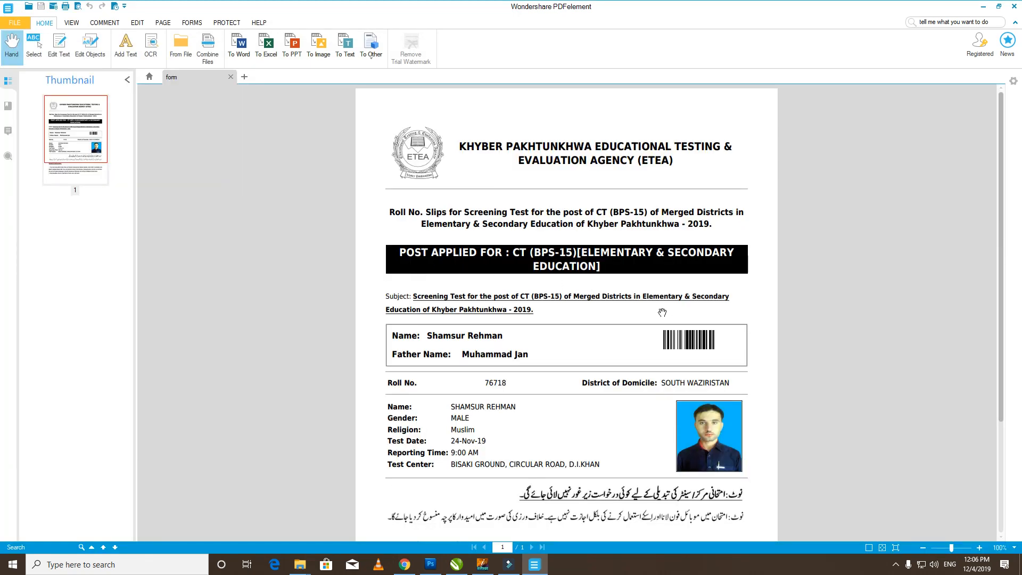
{"action": "scroll", "coordinate": [661, 313], "scroll_direction": "up", "scroll_amount": 2}
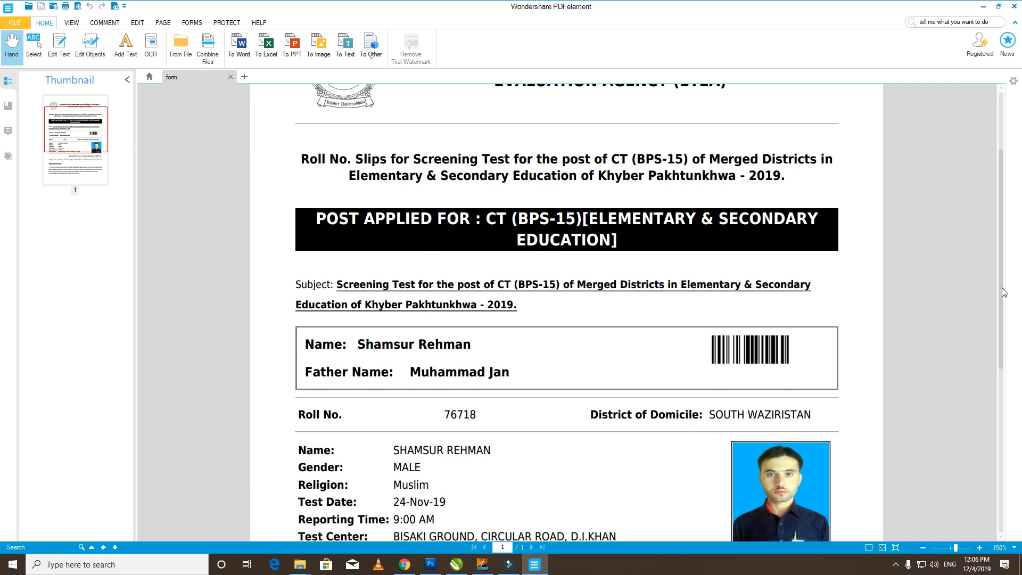
{"action": "scroll", "coordinate": [1000, 287], "scroll_direction": "up", "scroll_amount": 3}
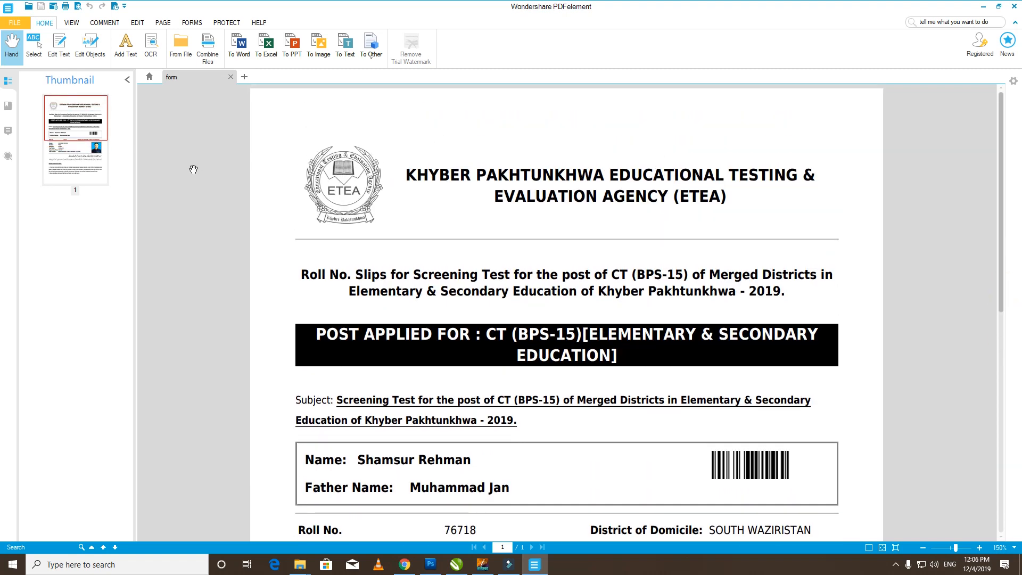
- Replace the header's first line with the printer and photo copy shop's name in capitals
{"action": "left_click", "coordinate": [59, 46]}
{"action": "left_click", "coordinate": [420, 176]}
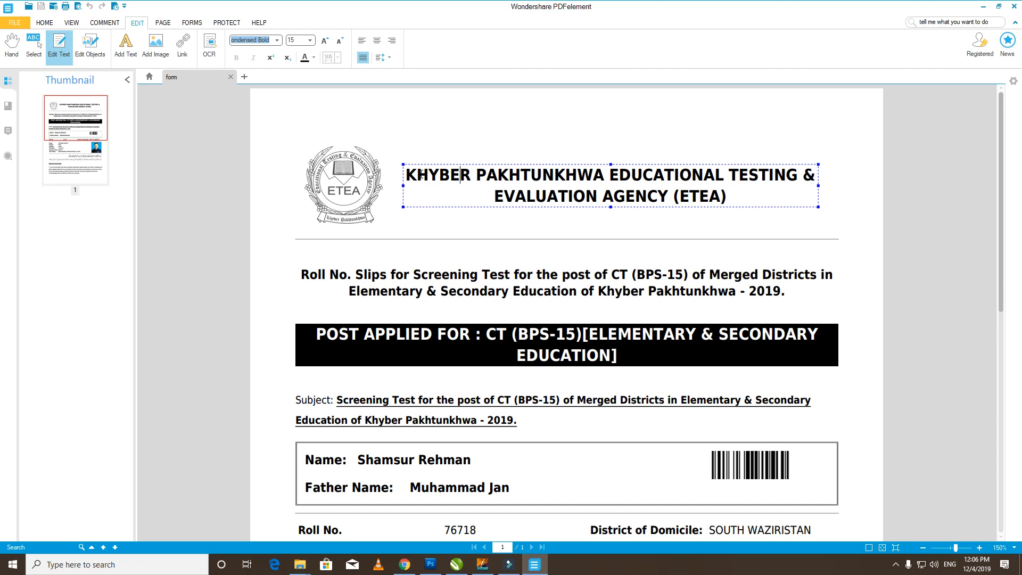
{"action": "key", "text": "shift+End"}
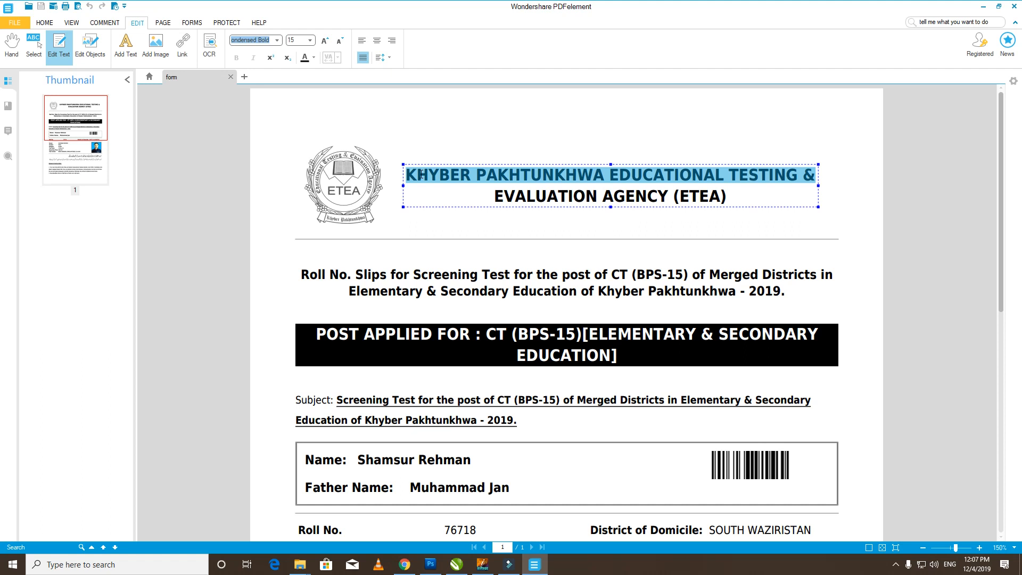
{"action": "type", "text": "Raheem "}
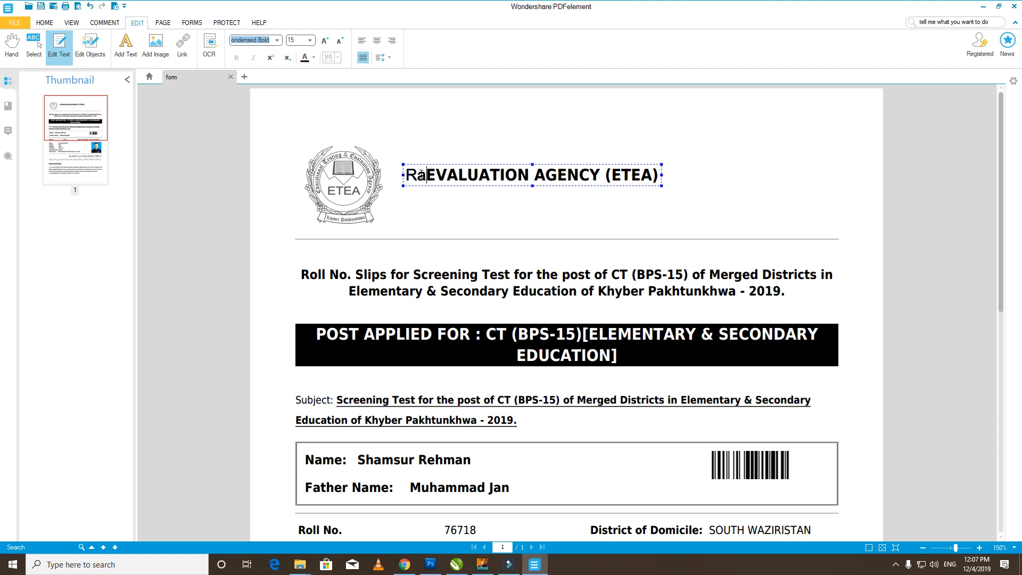
{"action": "type", "text": "printer and "}
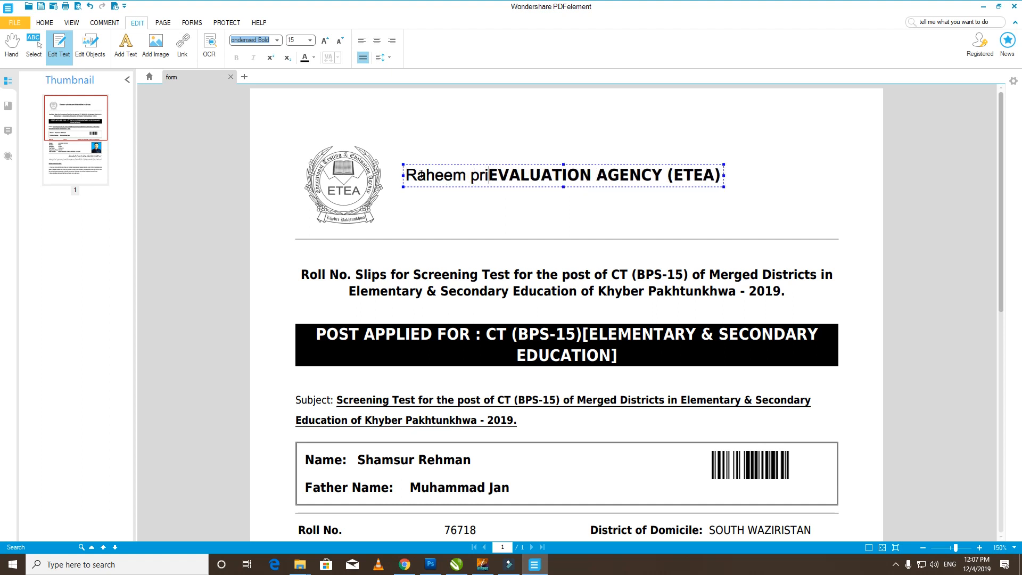
{"action": "type", "text": "photo"}
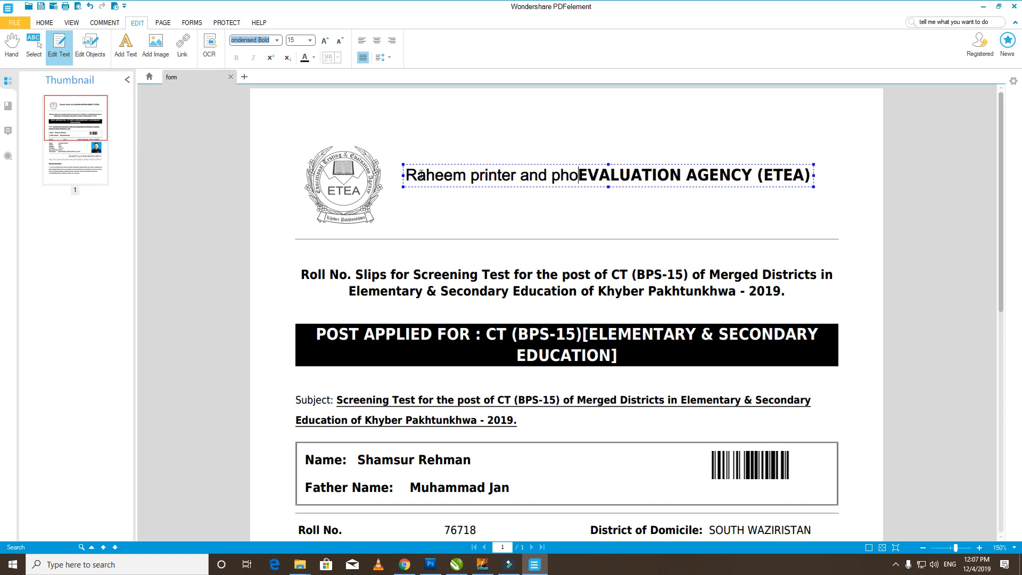
{"action": "type", "text": " copy"}
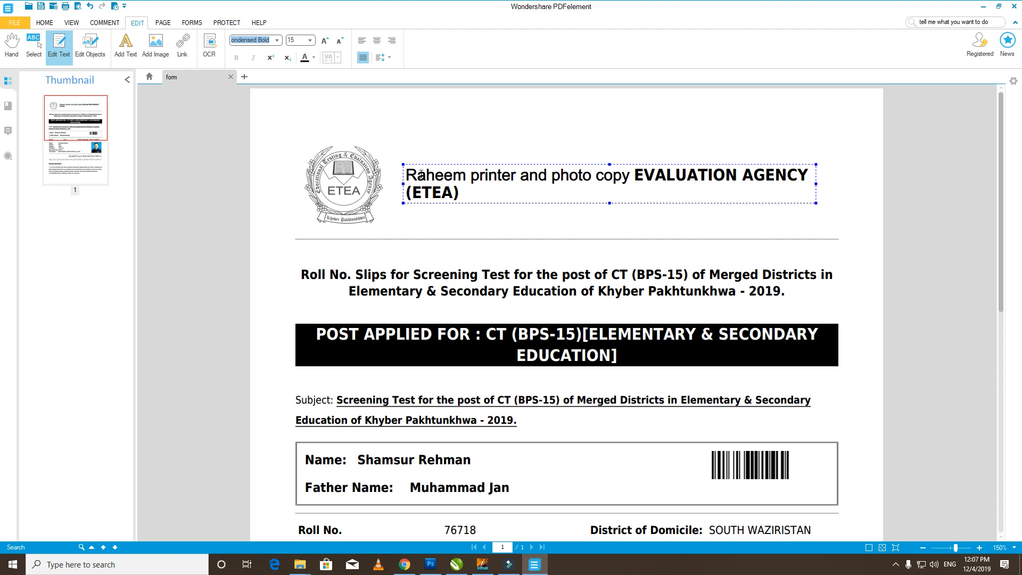
{"action": "type", "text": "RA"}
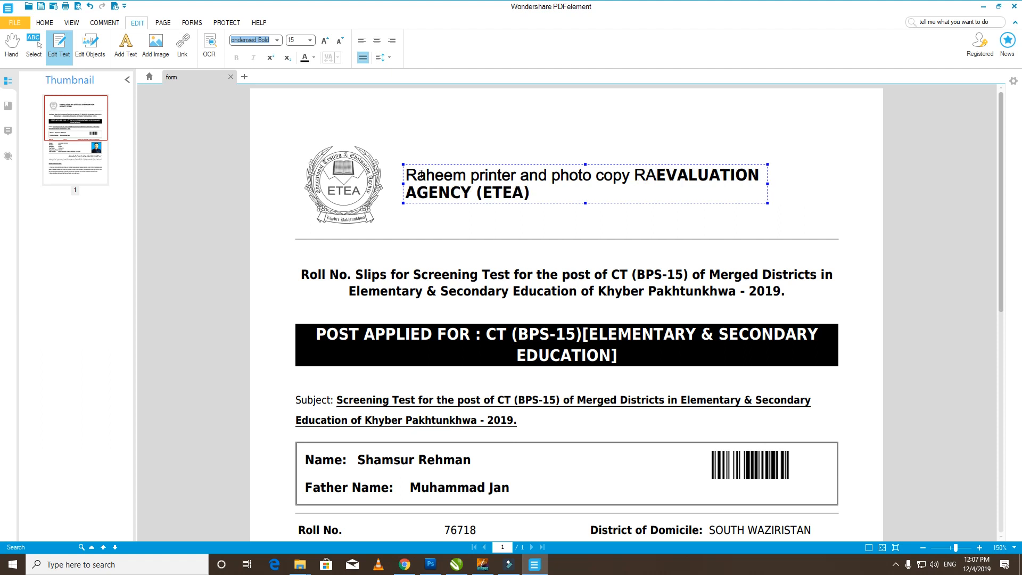
{"action": "key", "text": "BackSpace"}
{"action": "key", "text": "BackSpace"}
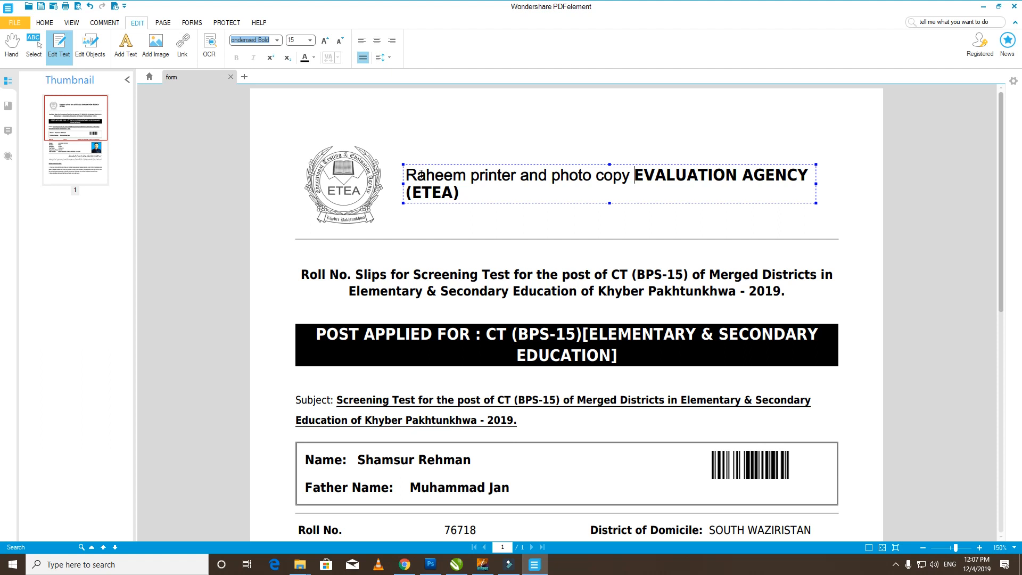
{"action": "type", "text": "RAHEEM "}
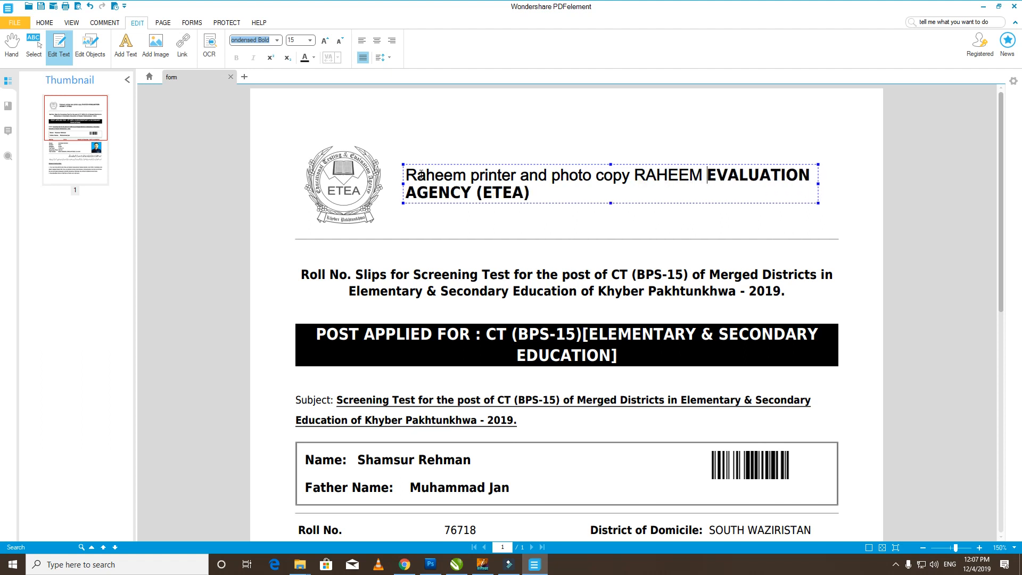
{"action": "type", "text": "PRINTER AND P"}
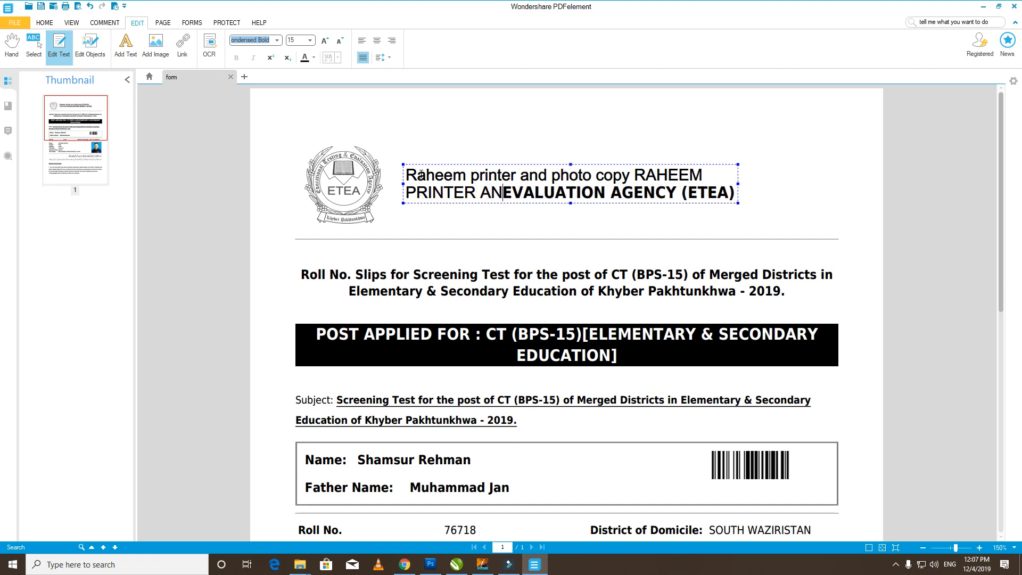
{"action": "type", "text": "HOTO "}
{"action": "type", "text": "COPY SHOP"}
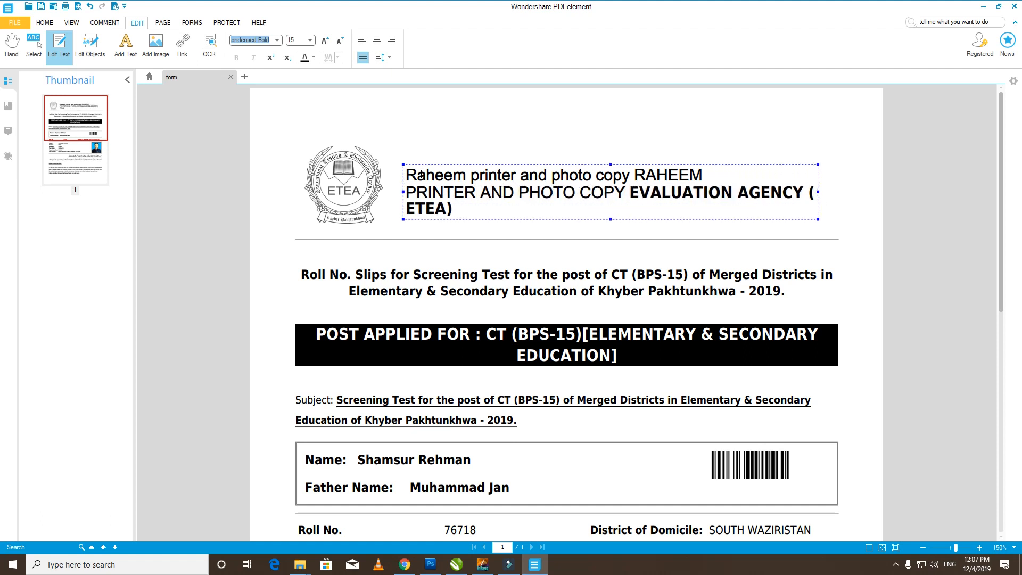
- Delete the leftover 'EVALUATION AGENCY (ETEA)' words and widen the header block to two lines
{"action": "key", "text": "ctrl+shift+Right"}
{"action": "key", "text": "ctrl+shift+Right"}
{"action": "key", "text": "ctrl+shift+Right"}
{"action": "key", "text": "ctrl+shift+Right"}
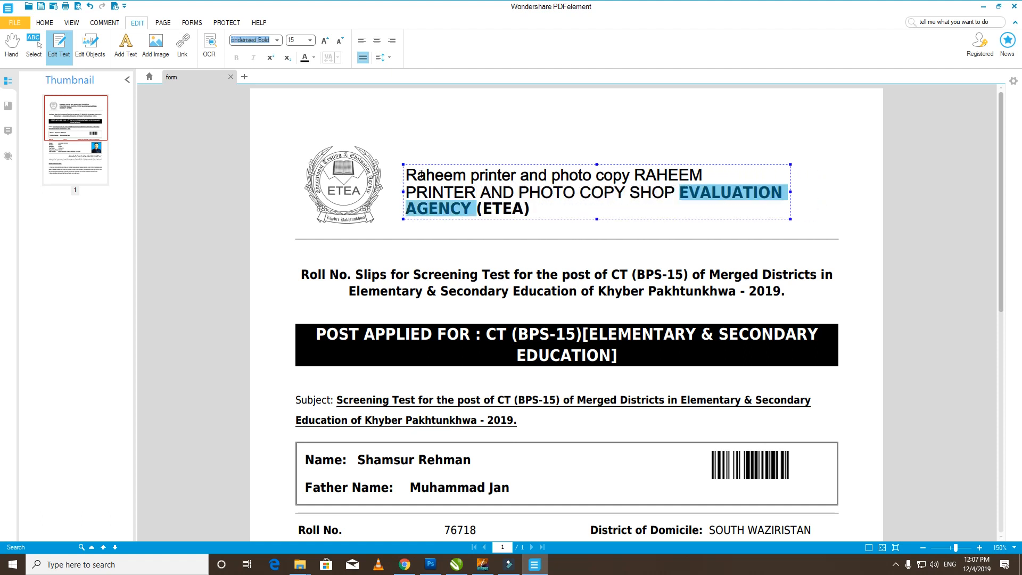
{"action": "key", "text": "Delete"}
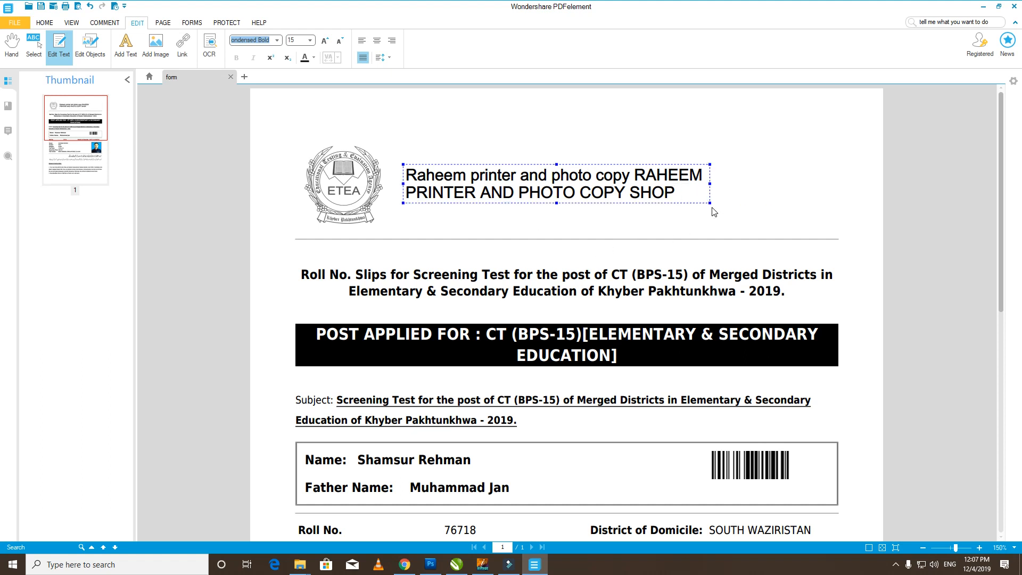
{"action": "left_click_drag", "start_coordinate": [711, 205], "coordinate": [819, 238]}
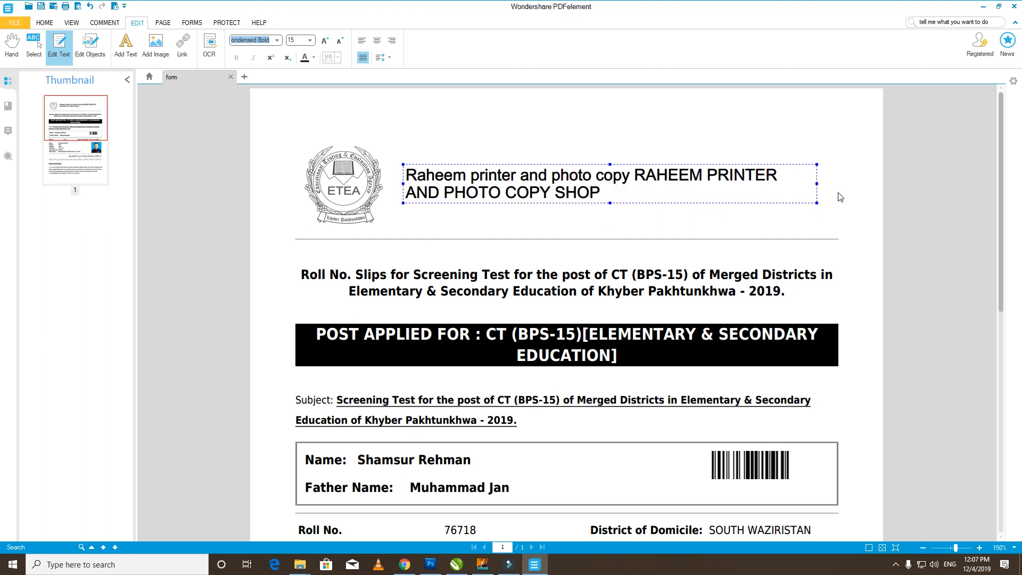
{"action": "left_click_drag", "start_coordinate": [818, 189], "coordinate": [852, 189]}
- Overwrite the existing name on the boxed Name line with the new candidate's full name
{"action": "left_click", "coordinate": [394, 283]}
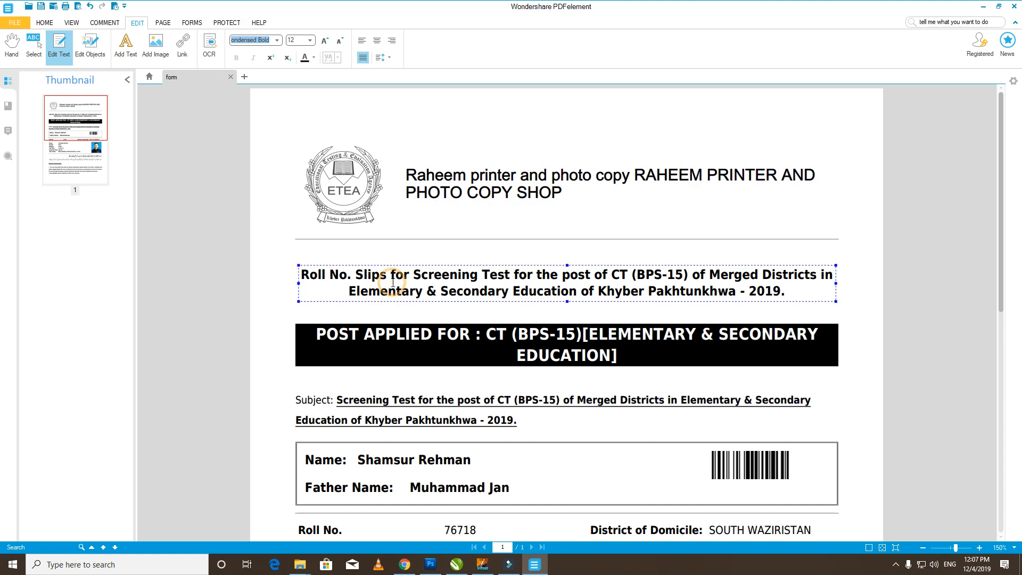
{"action": "left_click", "coordinate": [560, 334]}
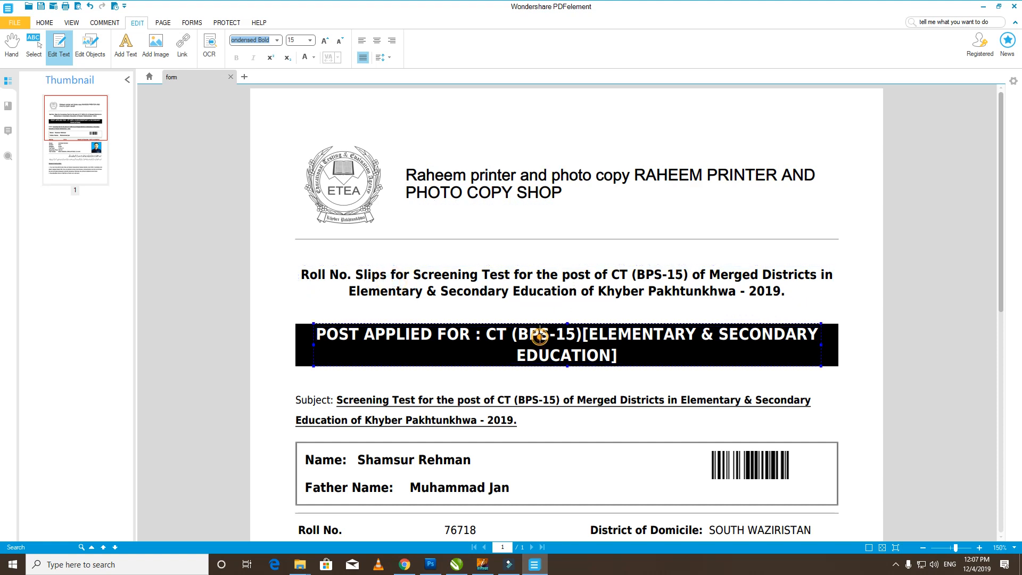
{"action": "scroll", "coordinate": [540, 334], "scroll_direction": "down", "scroll_amount": 3}
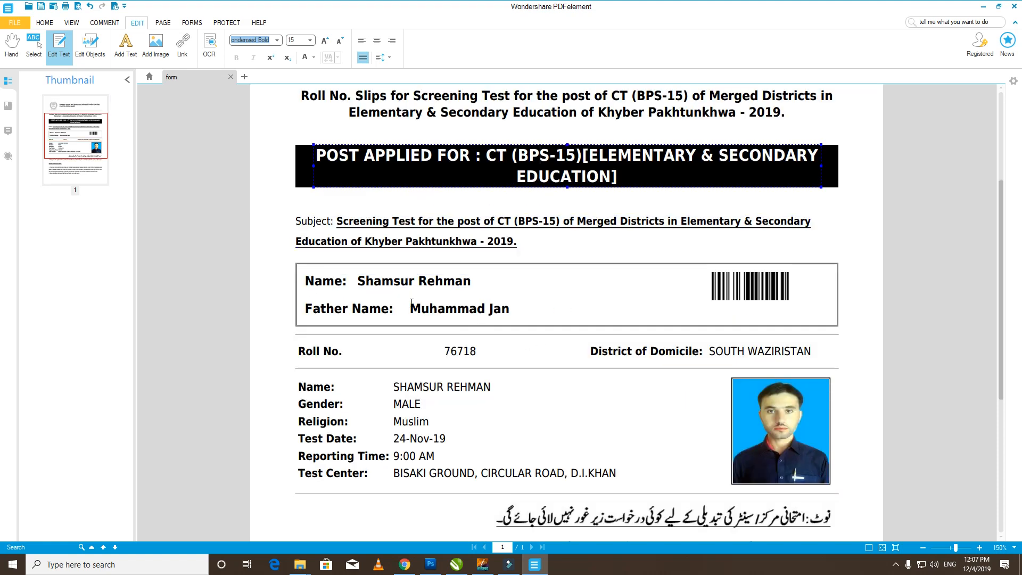
{"action": "left_click", "coordinate": [367, 281]}
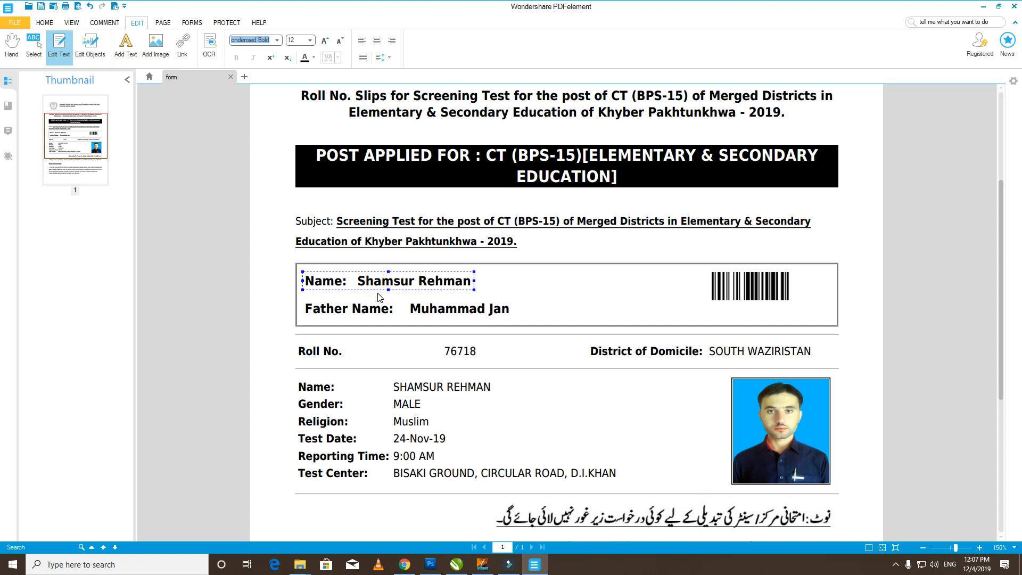
{"action": "key", "text": "shift+End"}
{"action": "type", "text": "rA"}
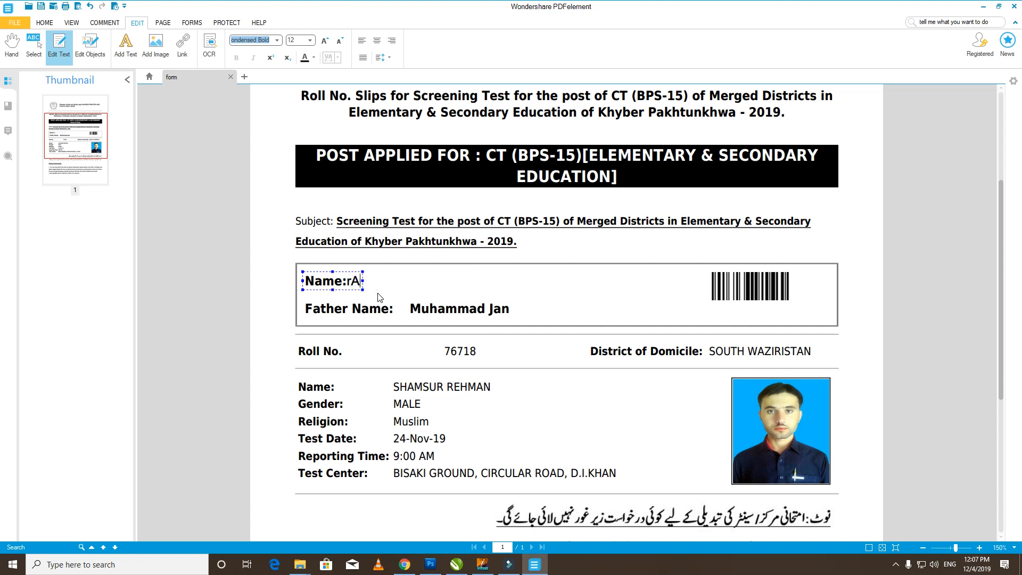
{"action": "type", "text": "HEEM"}
{"action": "key", "text": "BackSpace"}
{"action": "key", "text": "BackSpace"}
{"action": "key", "text": "BackSpace"}
{"action": "key", "text": "BackSpace"}
{"action": "key", "text": "BackSpace"}
{"action": "key", "text": "BackSpace"}
{"action": "type", "text": "rAHEE"}
{"action": "key", "text": "BackSpace"}
{"action": "key", "text": "BackSpace"}
{"action": "key", "text": "BackSpace"}
{"action": "key", "text": "BackSpace"}
{"action": "key", "text": "BackSpace"}
{"action": "key", "text": "BackSpace"}
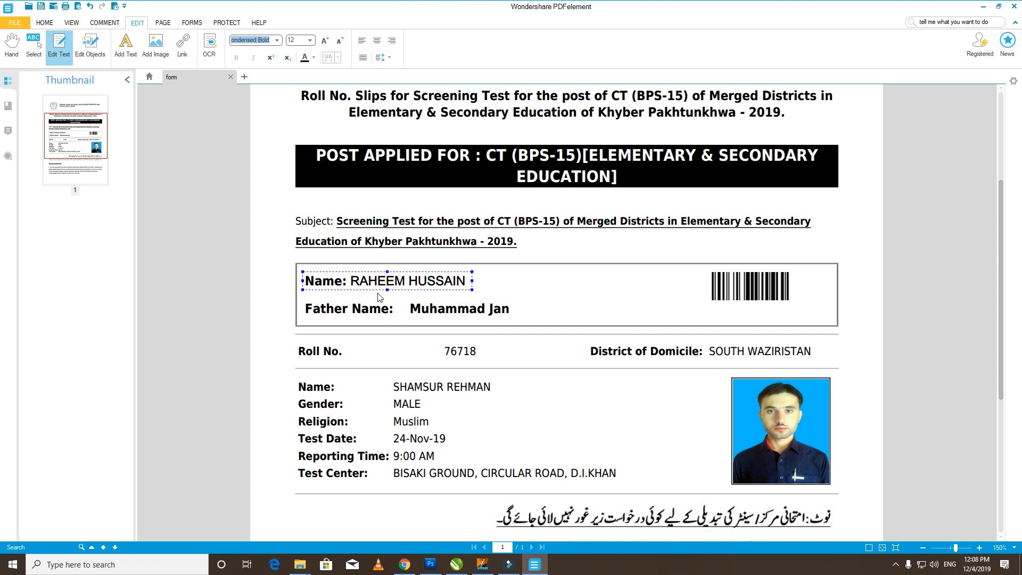
- Select the newly typed name on the Name line
{"action": "key", "text": "ctrl+a"}
{"action": "key", "text": "End"}
{"action": "key", "text": "shift+Left"}
{"action": "key", "text": "shift+Left"}
{"action": "key", "text": "shift+Left"}
{"action": "key", "text": "shift+Left"}
{"action": "key", "text": "shift+Left"}
{"action": "key", "text": "shift+Left"}
{"action": "key", "text": "shift+Left"}
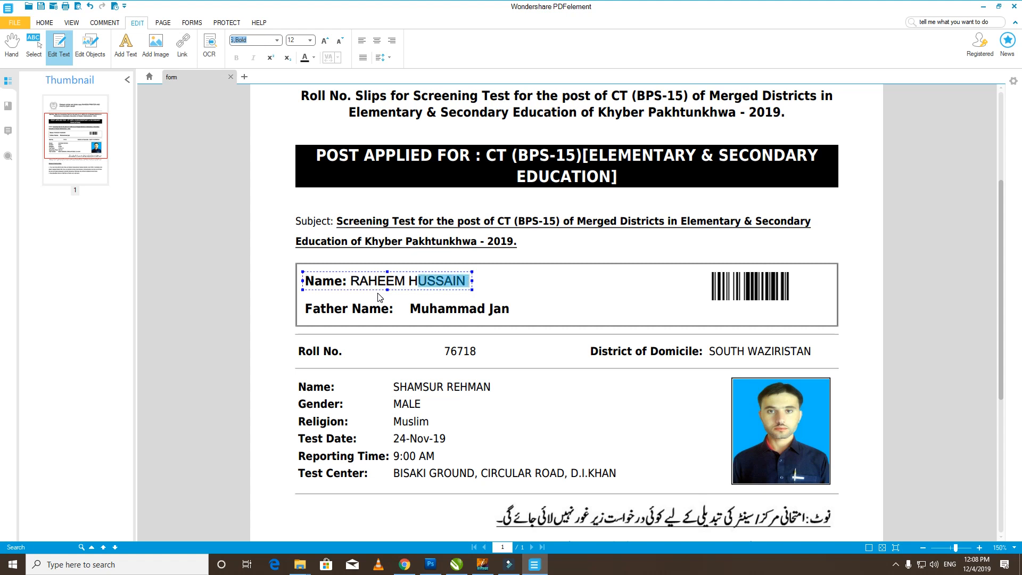
{"action": "key", "text": "shift+Left"}
{"action": "key", "text": "shift+Left"}
{"action": "key", "text": "shift+Left"}
{"action": "key", "text": "shift+Left"}
{"action": "key", "text": "shift+Left"}
{"action": "key", "text": "shift+Left"}
{"action": "key", "text": "shift+Left"}
{"action": "key", "text": "shift+Left"}
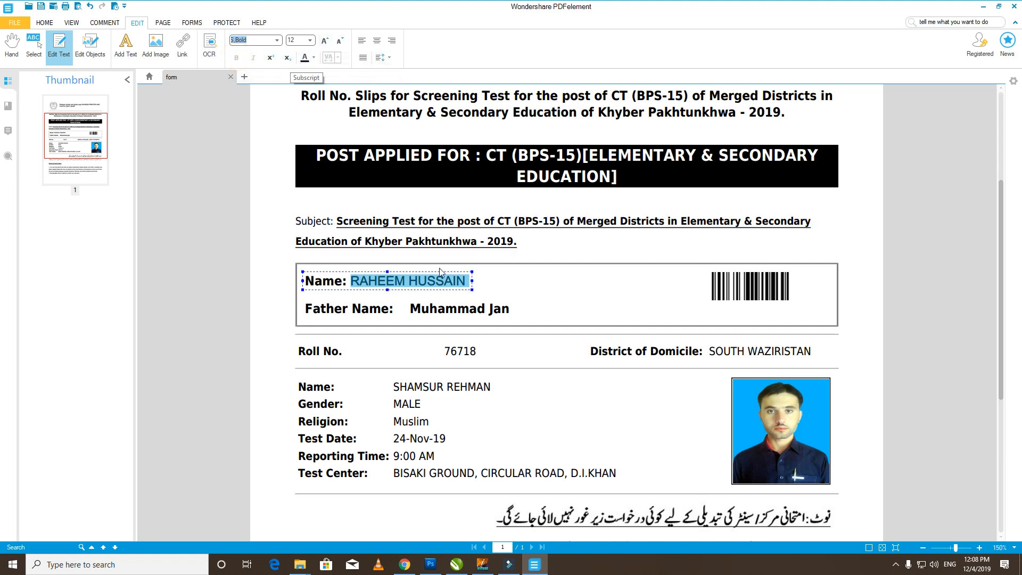
- Apply the Blackoak Std font to the candidate's name
{"action": "left_click", "coordinate": [277, 41]}
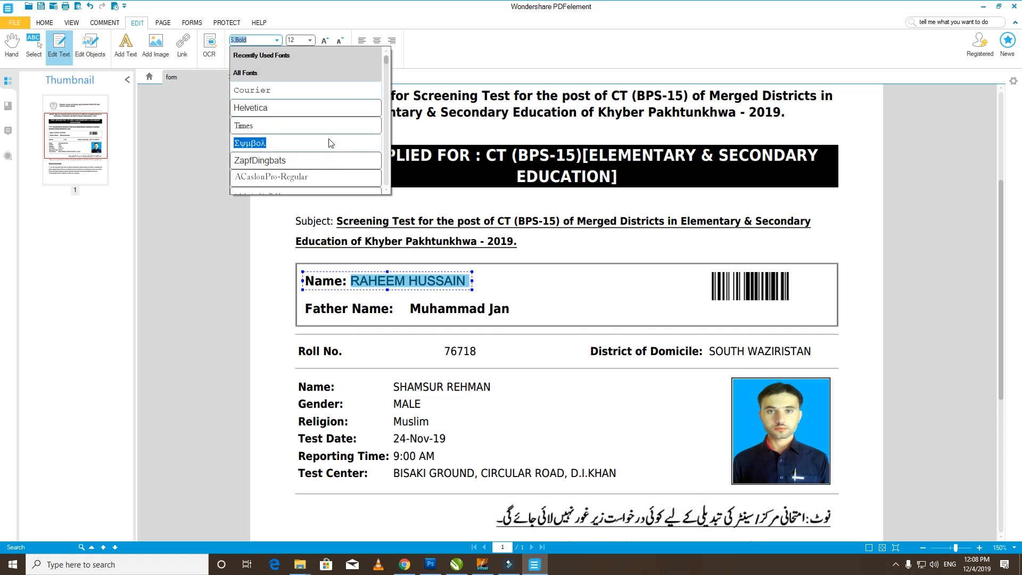
{"action": "left_click_drag", "start_coordinate": [385, 61], "coordinate": [388, 75]}
{"action": "left_click", "coordinate": [280, 149]}
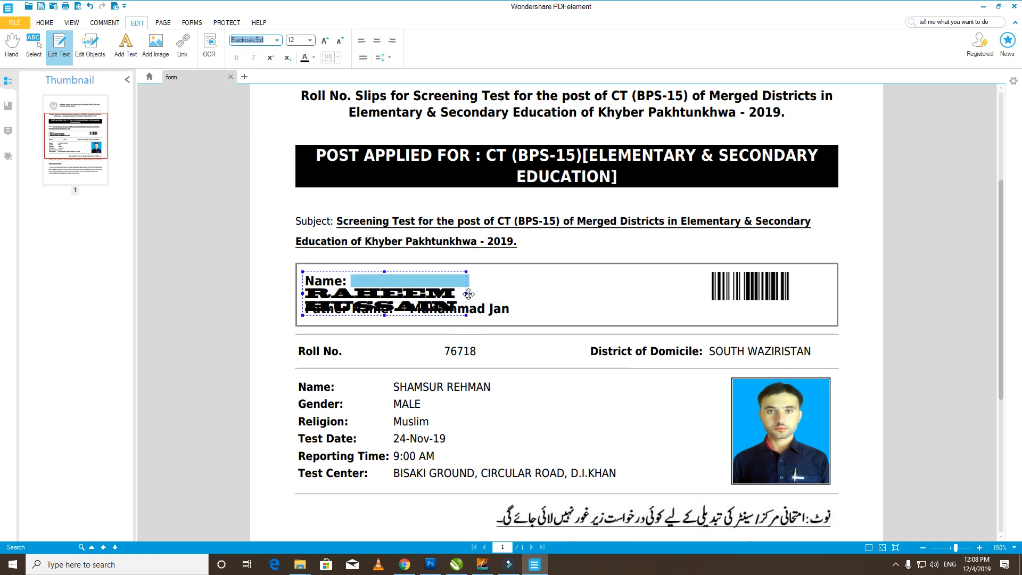
{"action": "left_click", "coordinate": [469, 294]}
{"action": "left_click", "coordinate": [451, 293]}
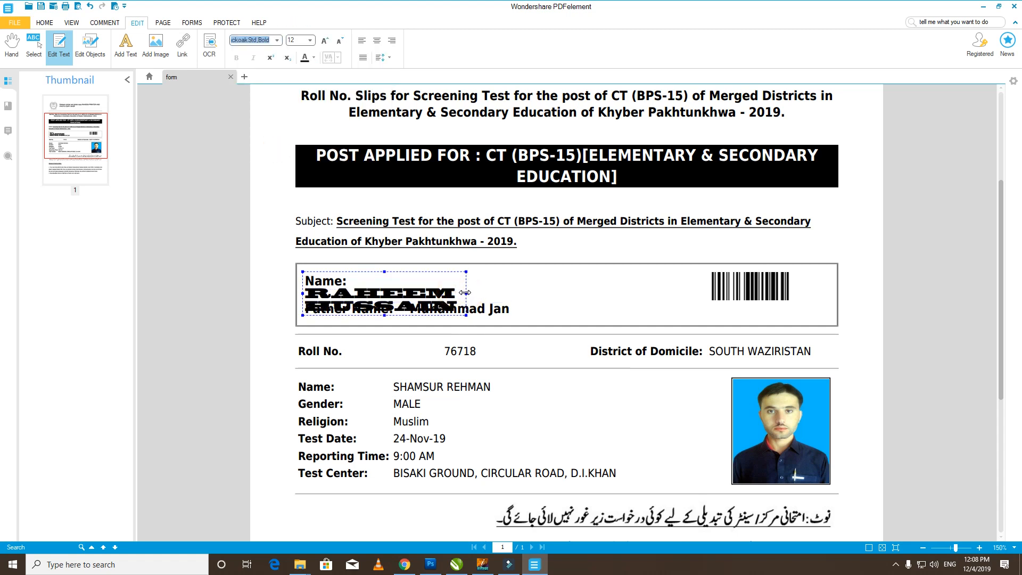
- Widen the name box clear of Father Name and set all its text to size 8
{"action": "left_click_drag", "start_coordinate": [465, 292], "coordinate": [629, 293]}
{"action": "left_click", "coordinate": [543, 281]}
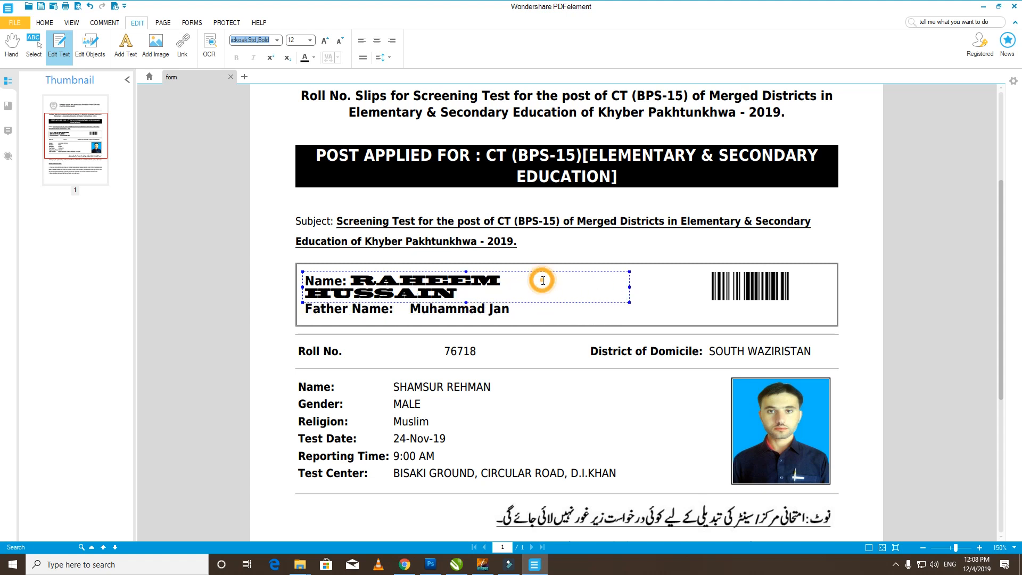
{"action": "key", "text": "ctrl+a"}
{"action": "left_click", "coordinate": [301, 41]}
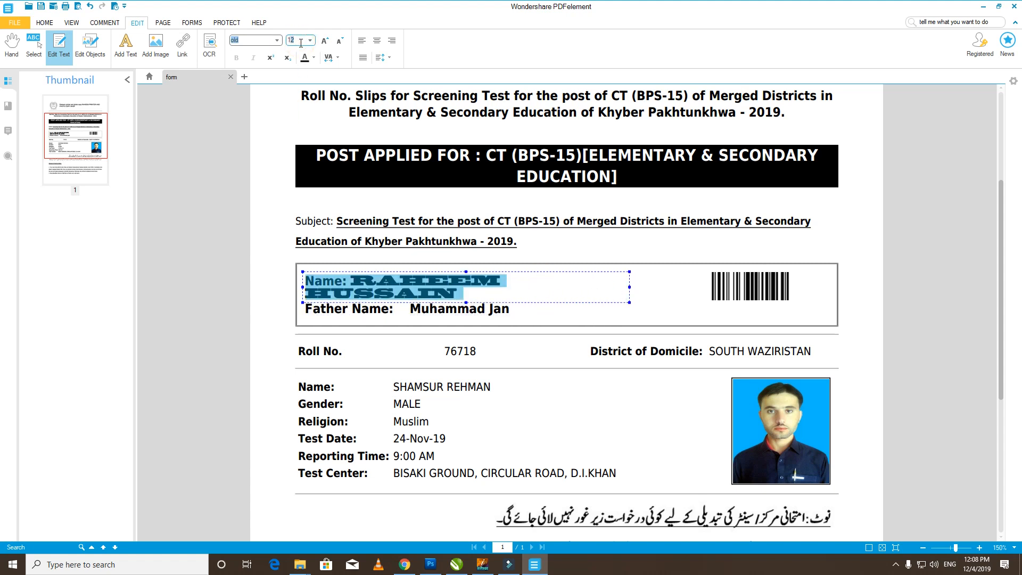
{"action": "type", "text": "8"}
{"action": "key", "text": "Return"}
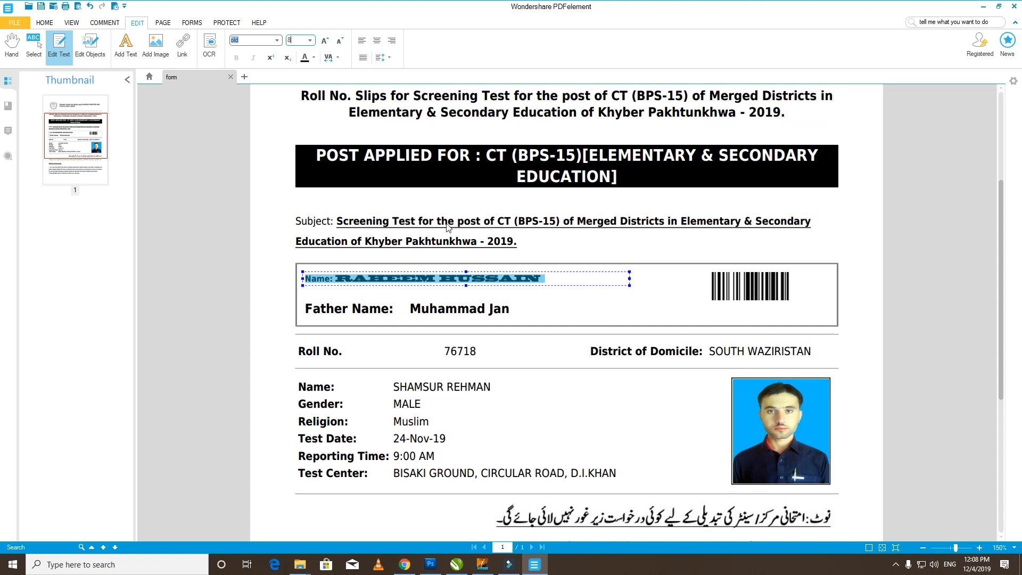
{"action": "left_click", "coordinate": [466, 280]}
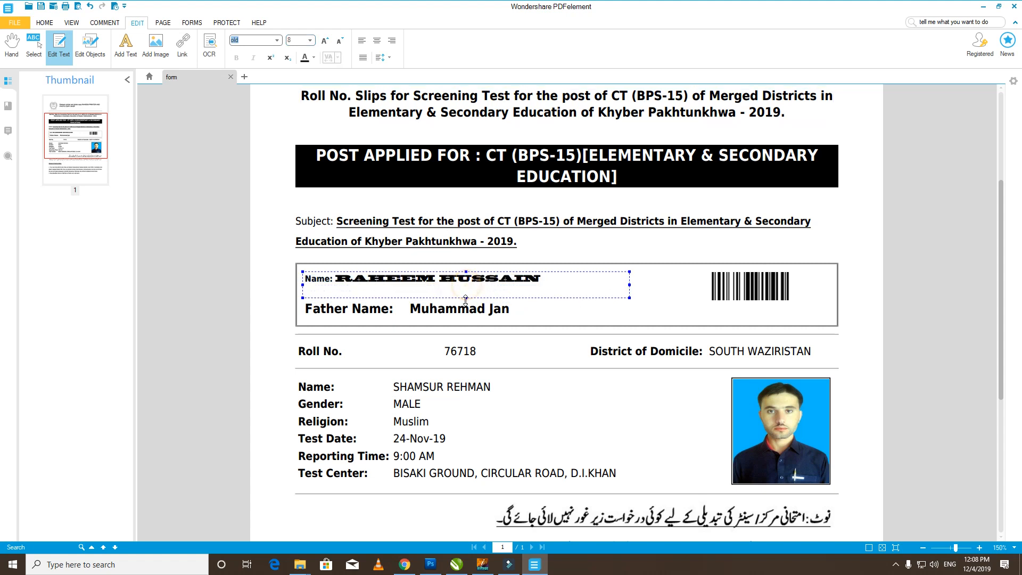
{"action": "left_click", "coordinate": [387, 283]}
{"action": "key", "text": "End"}
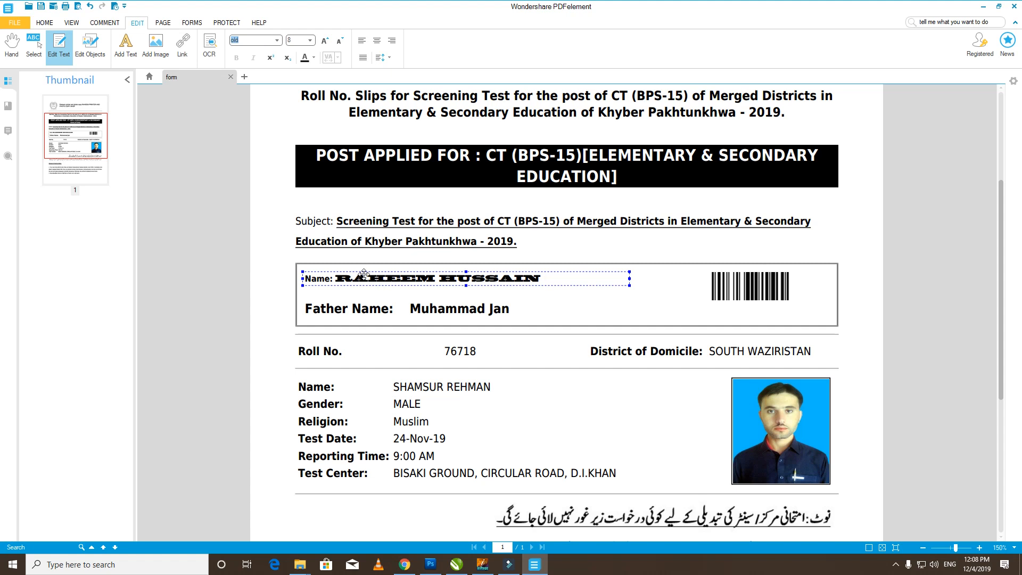
- Replace the Father Name value with the new father's name
{"action": "left_click", "coordinate": [423, 306]}
{"action": "key", "text": "shift+End"}
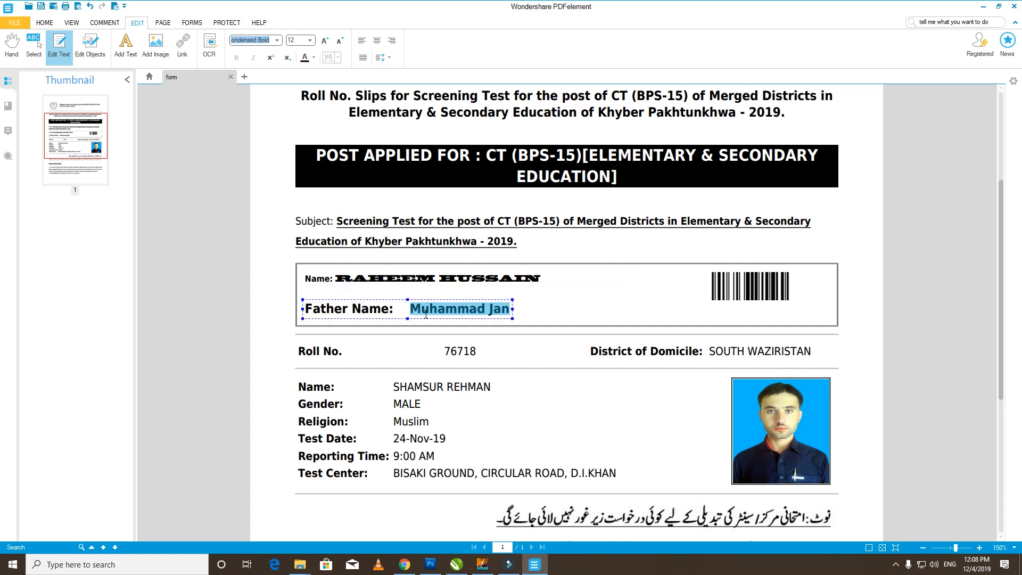
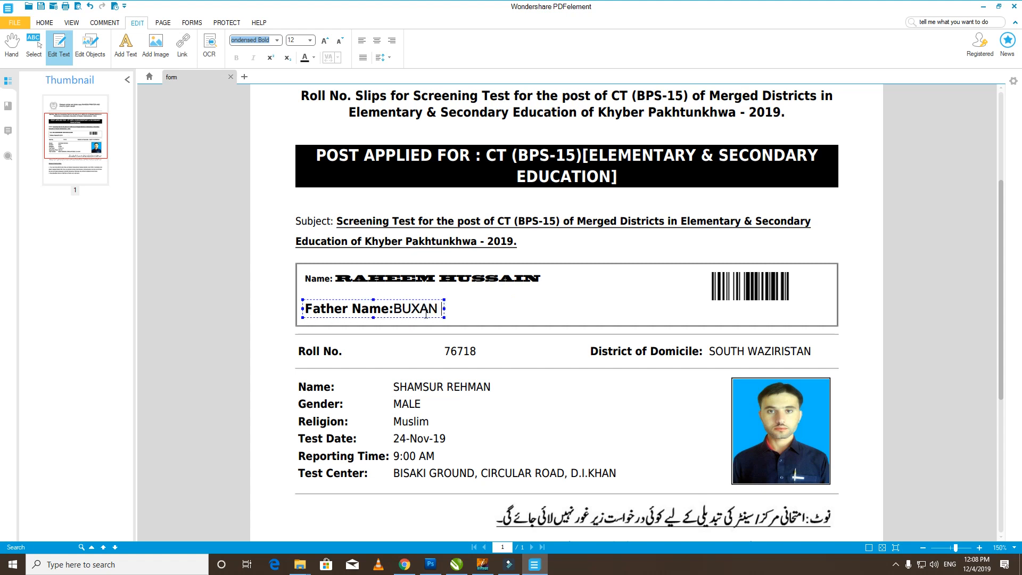
{"action": "scroll", "coordinate": [426, 315], "scroll_direction": "down", "scroll_amount": 1}
{"action": "key", "text": "ctrl+Left"}
{"action": "key", "text": "ctrl+Right"}
{"action": "left_click", "coordinate": [523, 314]}
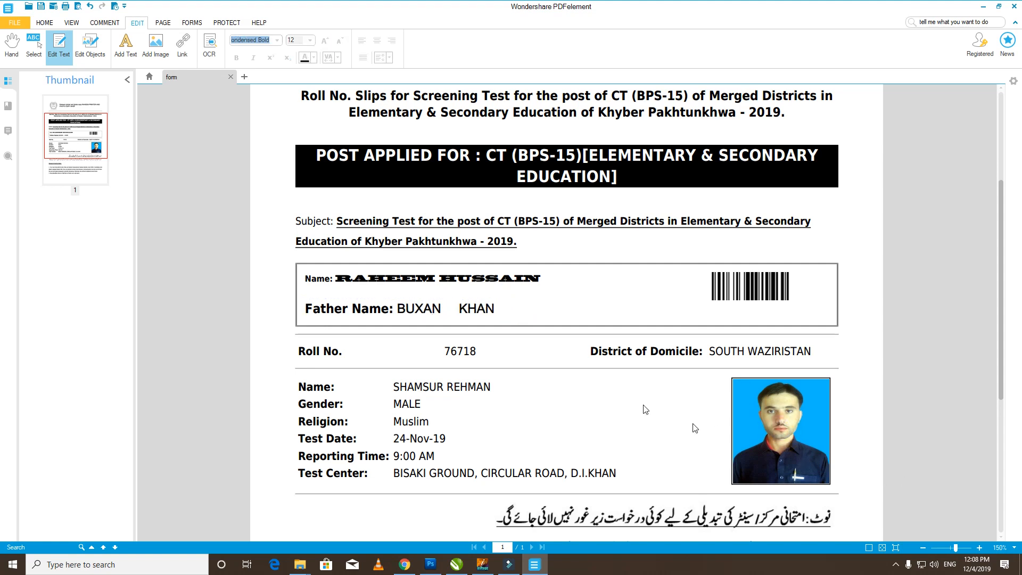
- Change Gender from MALE to FEMALE and widen its box to fit one line
{"action": "scroll", "coordinate": [630, 394], "scroll_direction": "down", "scroll_amount": 5}
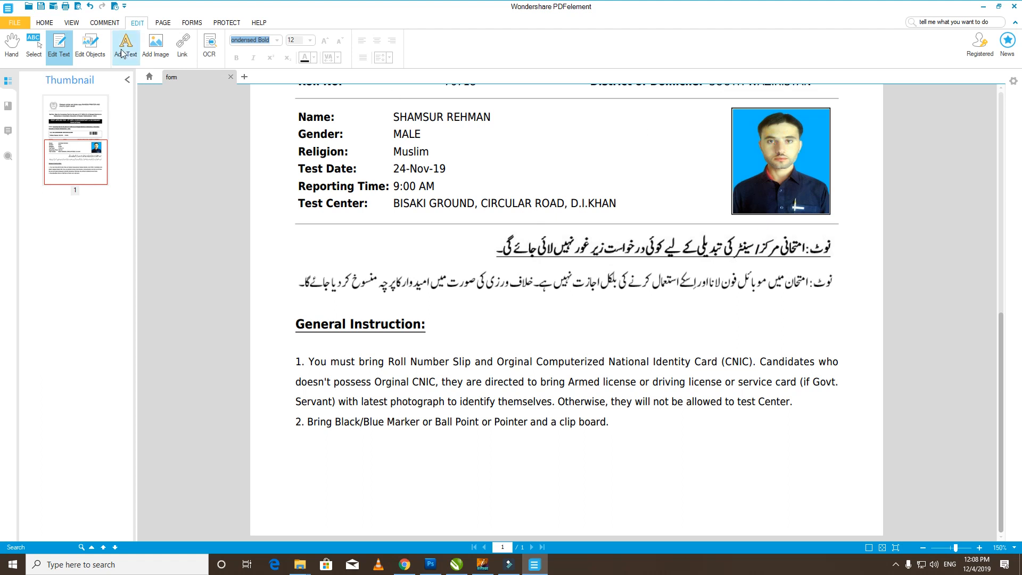
{"action": "left_click", "coordinate": [436, 120]}
{"action": "left_click", "coordinate": [474, 186]}
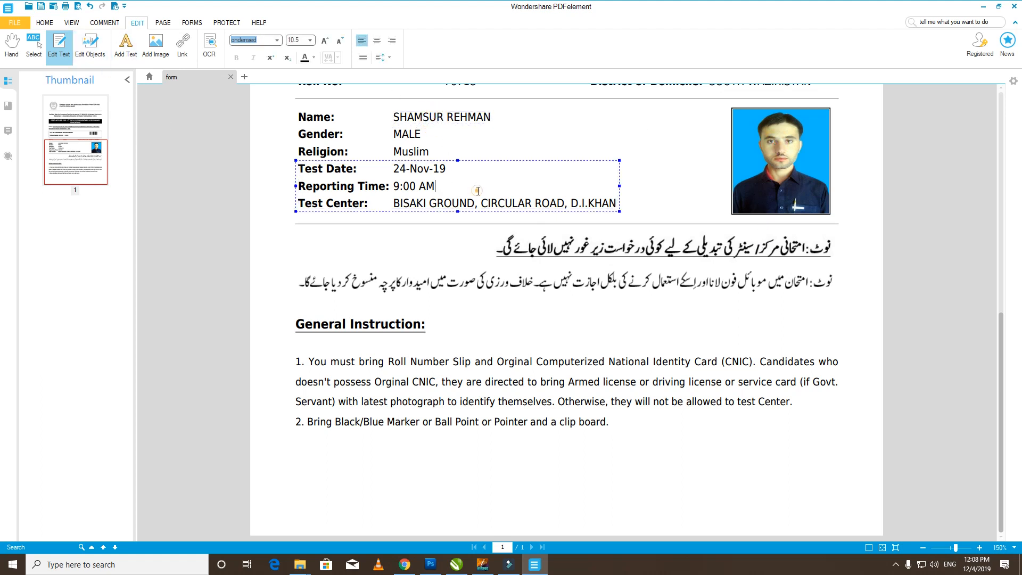
{"action": "left_click", "coordinate": [419, 116]}
{"action": "left_click", "coordinate": [416, 136]}
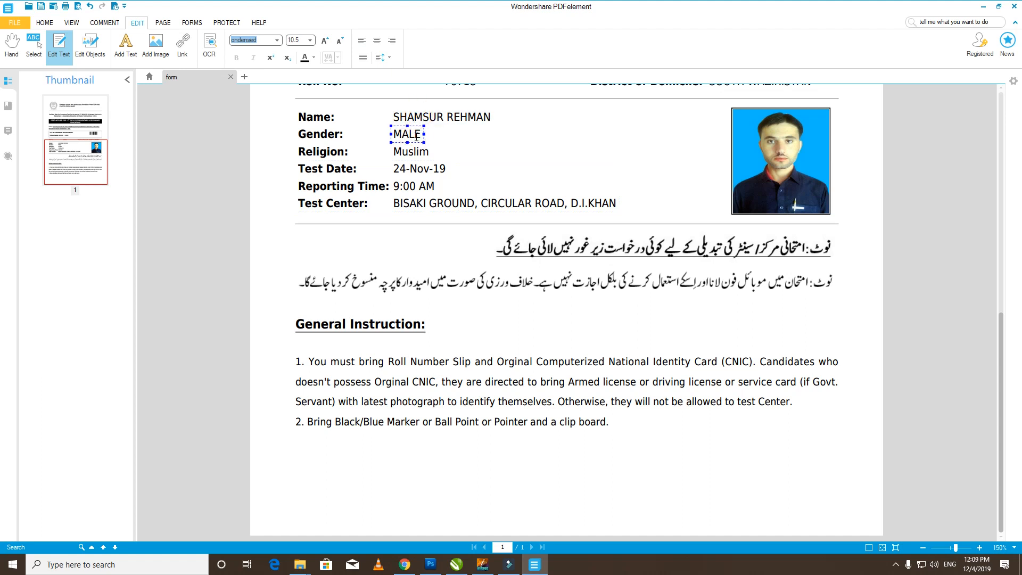
{"action": "double_click", "coordinate": [416, 136]}
{"action": "type", "text": "FEMALE"}
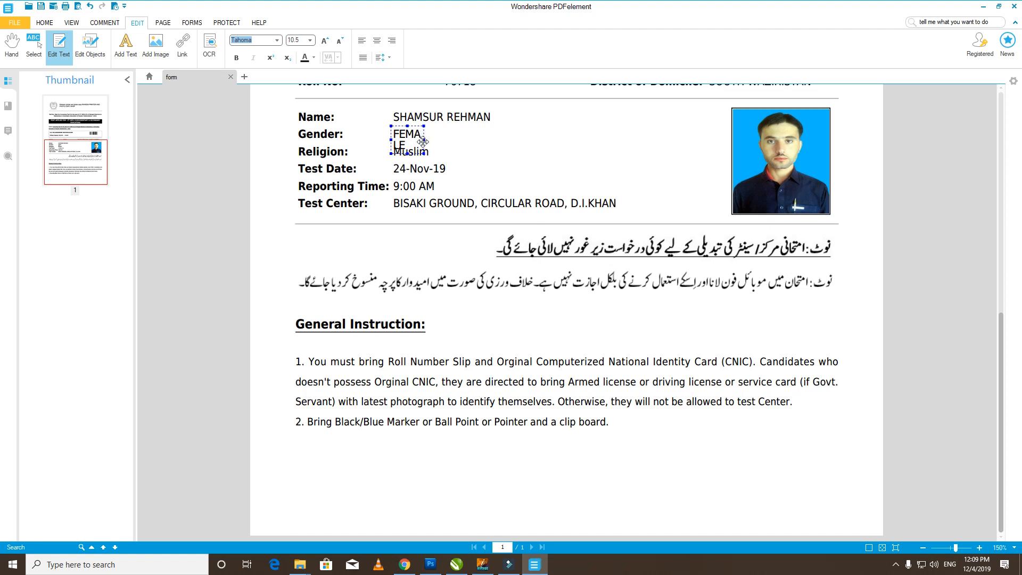
{"action": "left_click_drag", "start_coordinate": [429, 138], "coordinate": [442, 138]}
- Change the Test Date month from Nov to JAN, giving 24-JAN-19
{"action": "left_click", "coordinate": [434, 172]}
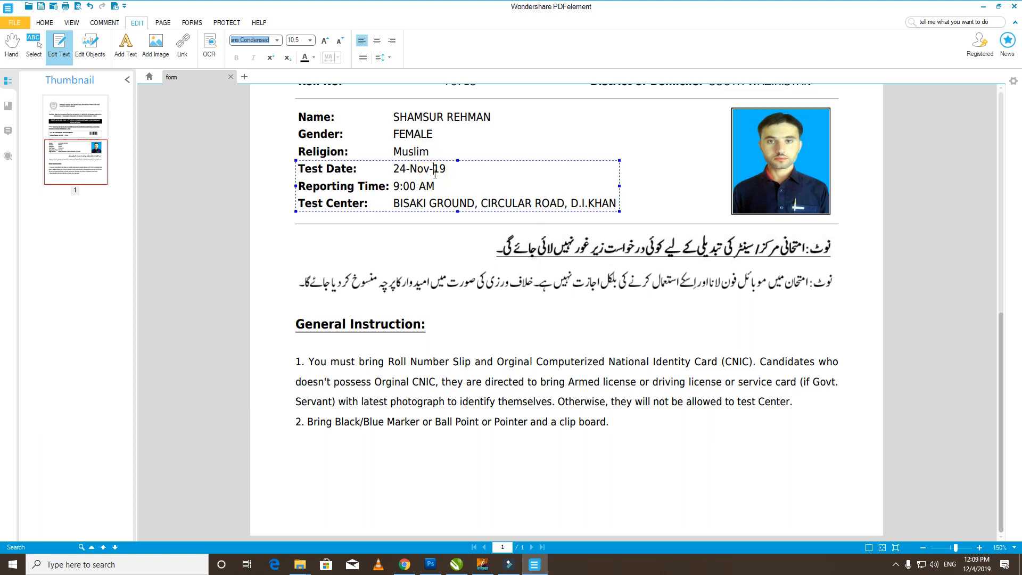
{"action": "key", "text": "shift+Left"}
{"action": "key", "text": "shift+Left"}
{"action": "type", "text": "JAN"}
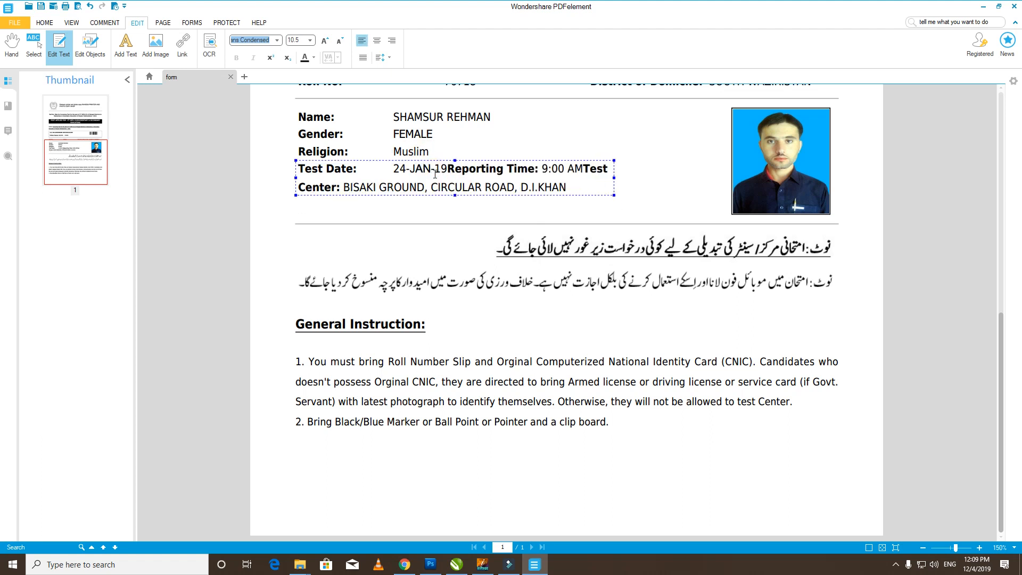
{"action": "key", "text": "Return"}
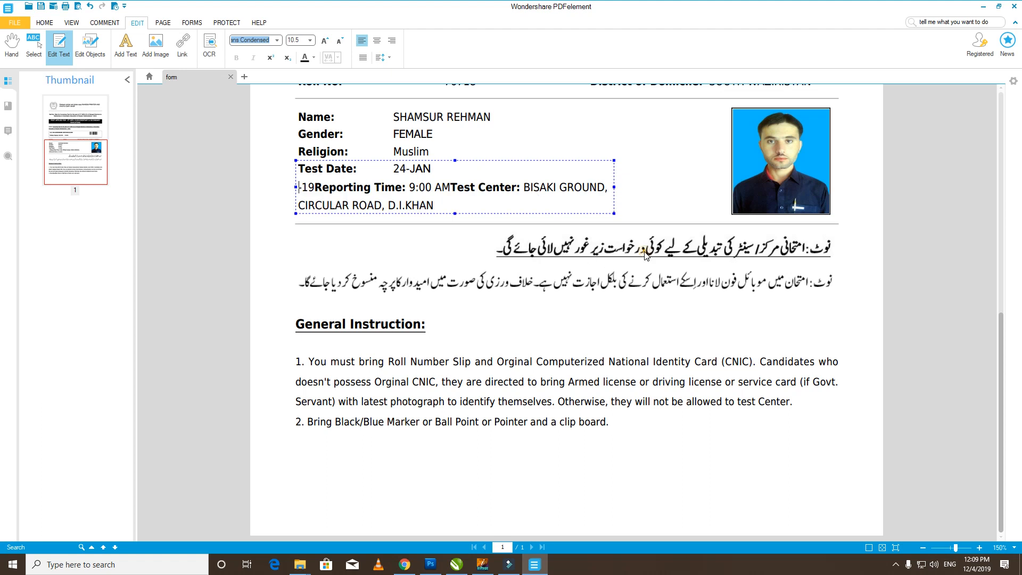
{"action": "left_click", "coordinate": [645, 255]}
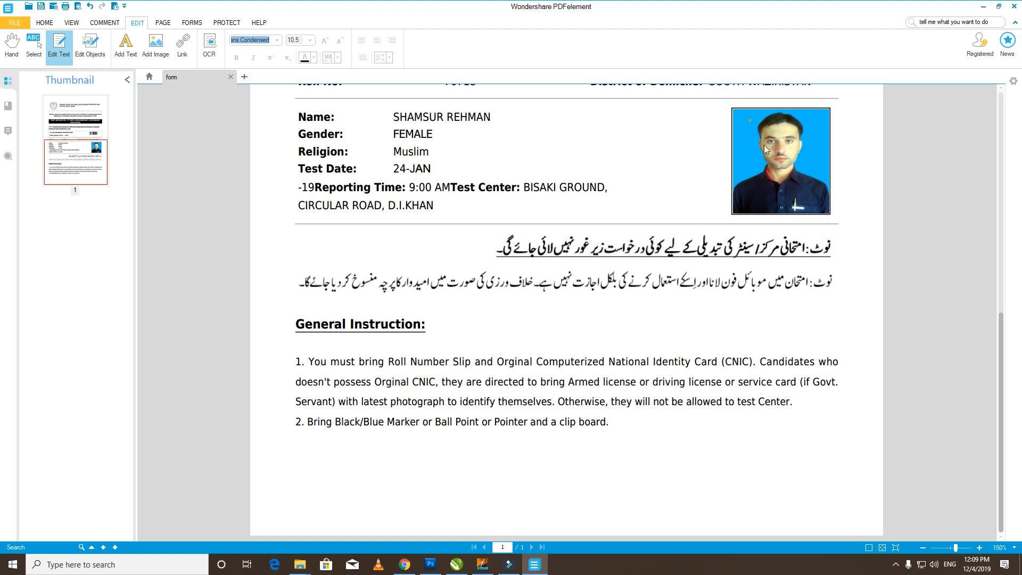
- In Edit Objects, select the candidate's photo, undo a stray rotation, and delete it
{"action": "left_click_drag", "start_coordinate": [721, 107], "coordinate": [841, 219]}
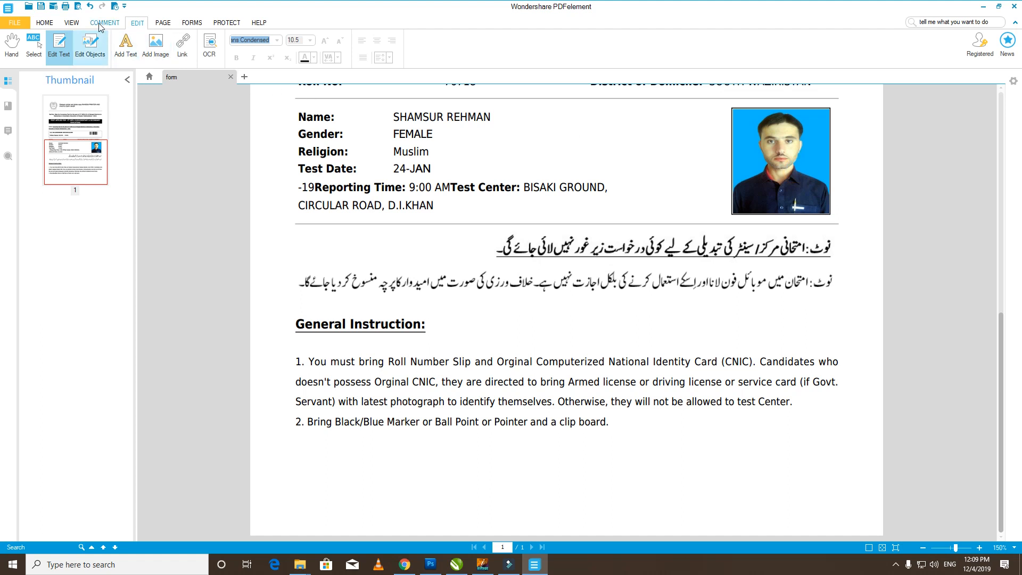
{"action": "left_click", "coordinate": [90, 47]}
{"action": "left_click", "coordinate": [768, 156]}
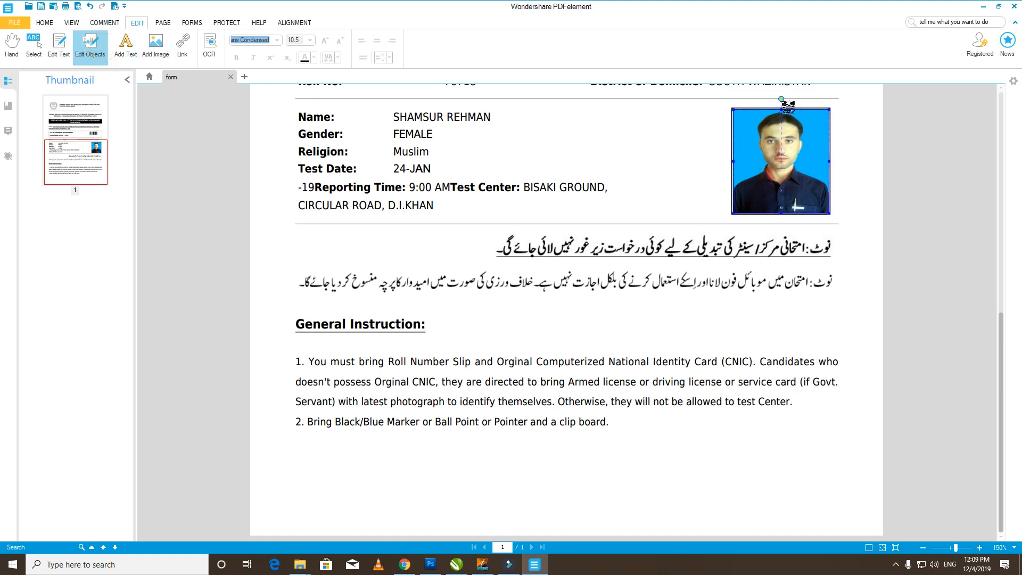
{"action": "left_click_drag", "start_coordinate": [782, 99], "coordinate": [818, 126]}
{"action": "key", "text": "ctrl+z"}
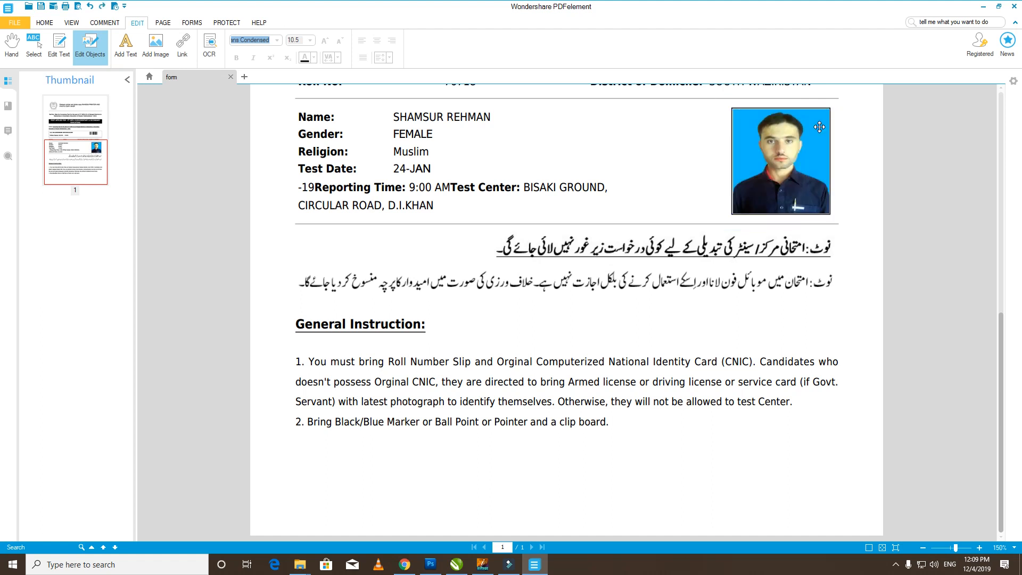
{"action": "left_click", "coordinate": [790, 150]}
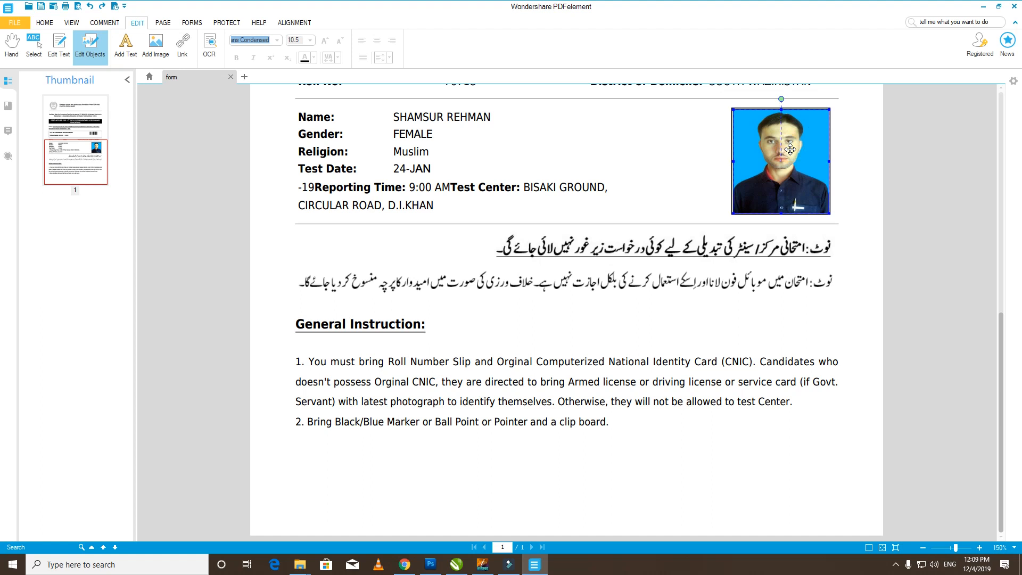
{"action": "key", "text": "Delete"}
{"action": "left_click", "coordinate": [790, 149]}
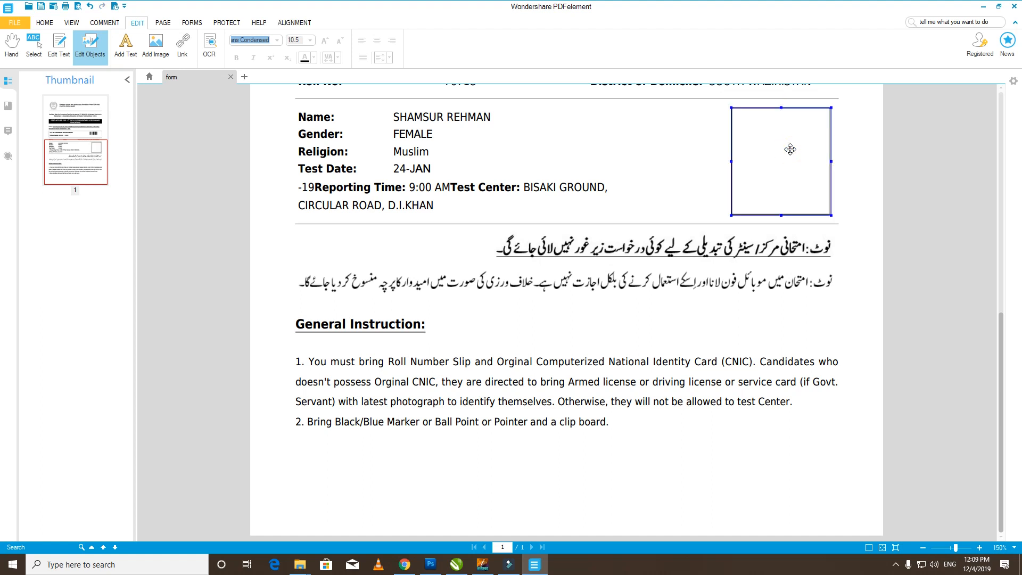
{"action": "left_click", "coordinate": [15, 23]}
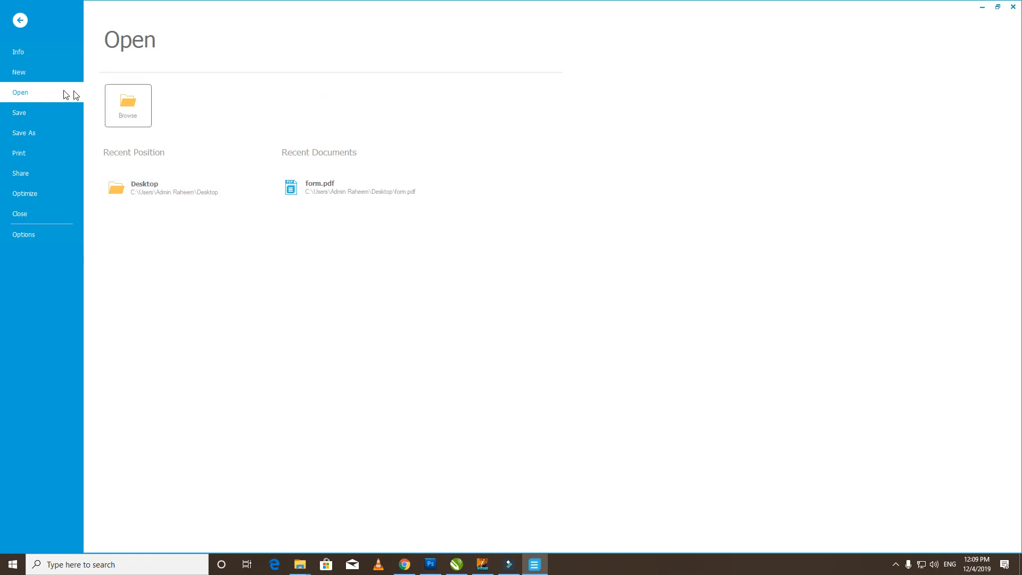
- Open the Youtube Work folder and drag IMG_20180519_102021766 onto the slip page
{"action": "left_click", "coordinate": [19, 21]}
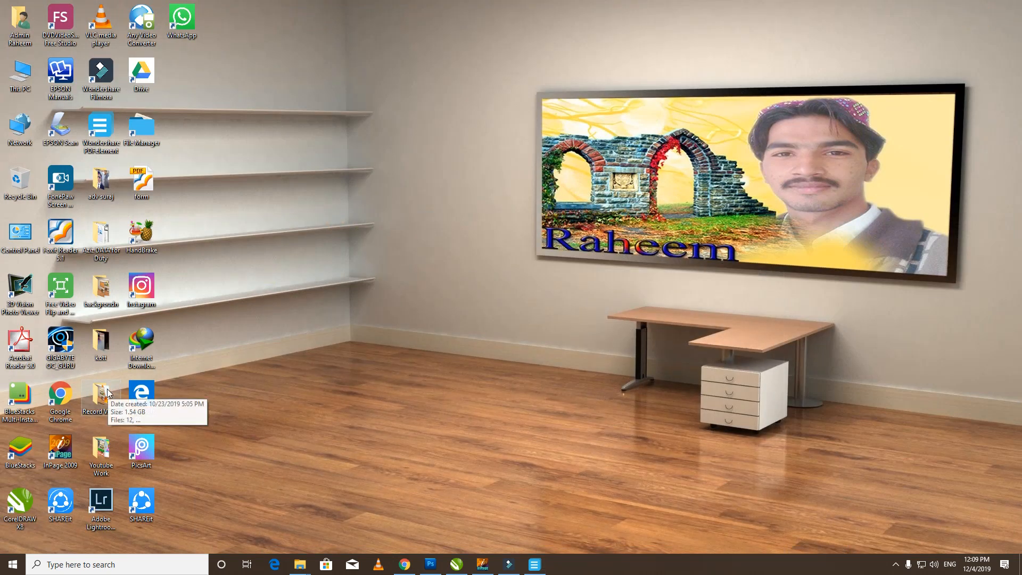
{"action": "double_click", "coordinate": [103, 452]}
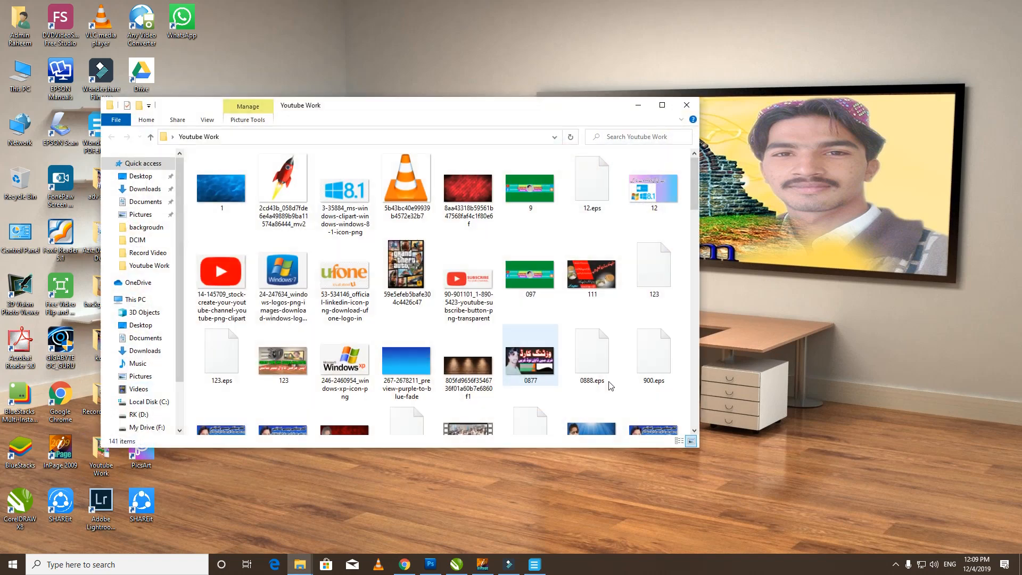
{"action": "scroll", "coordinate": [532, 367], "scroll_direction": "down", "scroll_amount": 10}
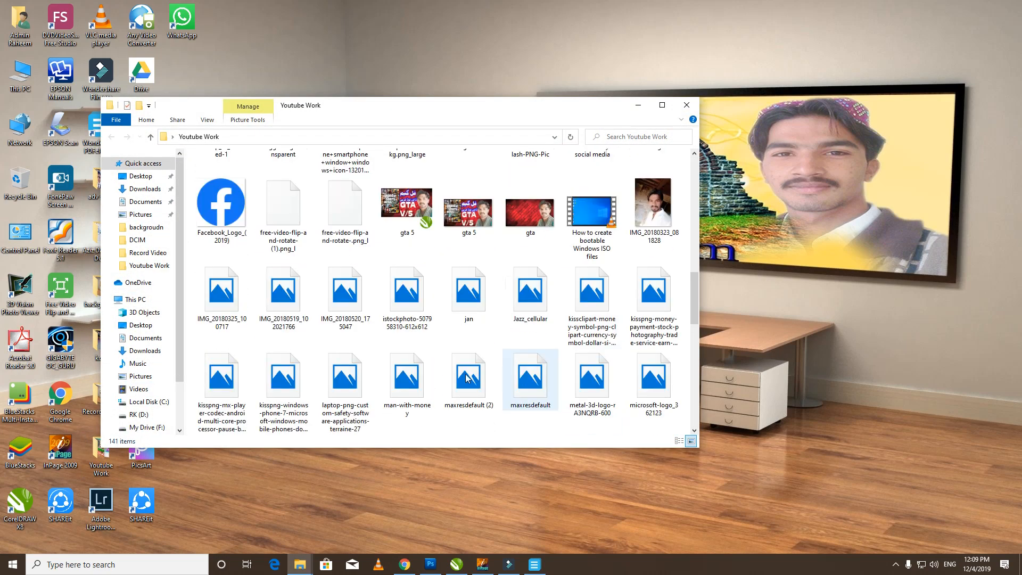
{"action": "scroll", "coordinate": [500, 356], "scroll_direction": "down", "scroll_amount": 2}
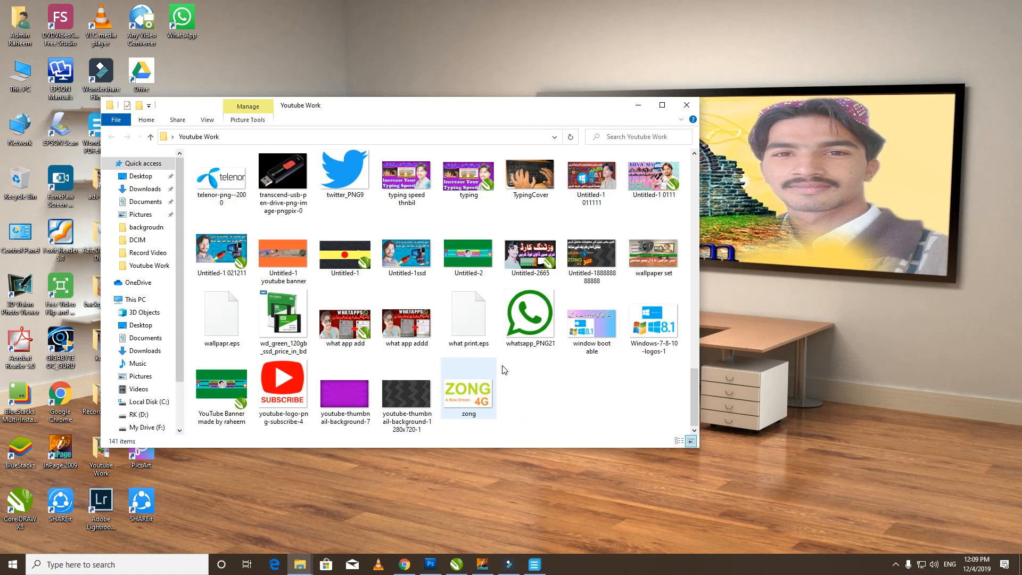
{"action": "scroll", "coordinate": [452, 366], "scroll_direction": "up", "scroll_amount": 8}
{"action": "left_click_drag", "start_coordinate": [282, 181], "coordinate": [458, 399]}
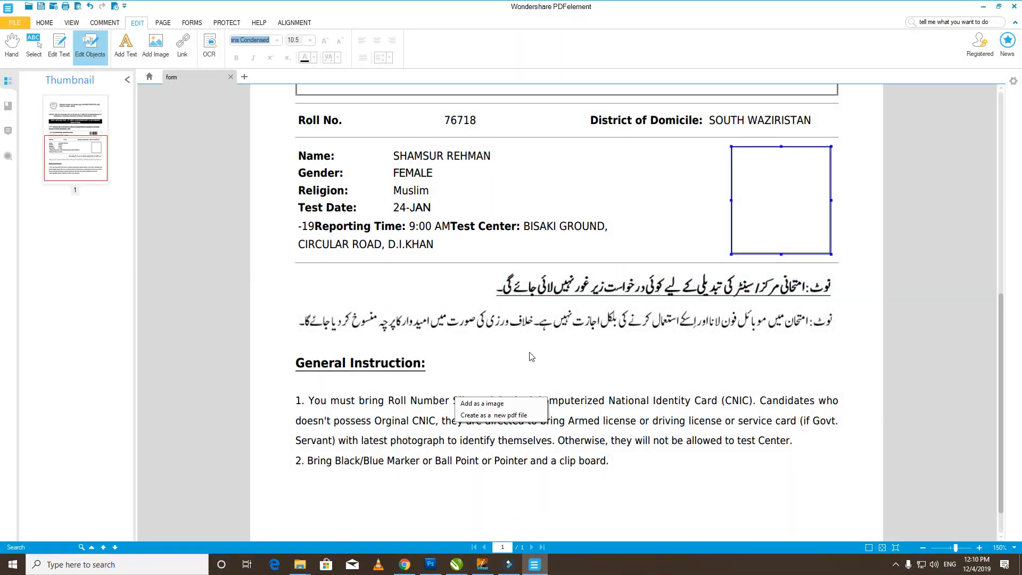
- Drop the photo from the Youtube Work folder onto the slip and insert it as an image
{"action": "scroll", "coordinate": [531, 357], "scroll_direction": "down", "scroll_amount": 5}
{"action": "scroll", "coordinate": [539, 350], "scroll_direction": "up", "scroll_amount": 4}
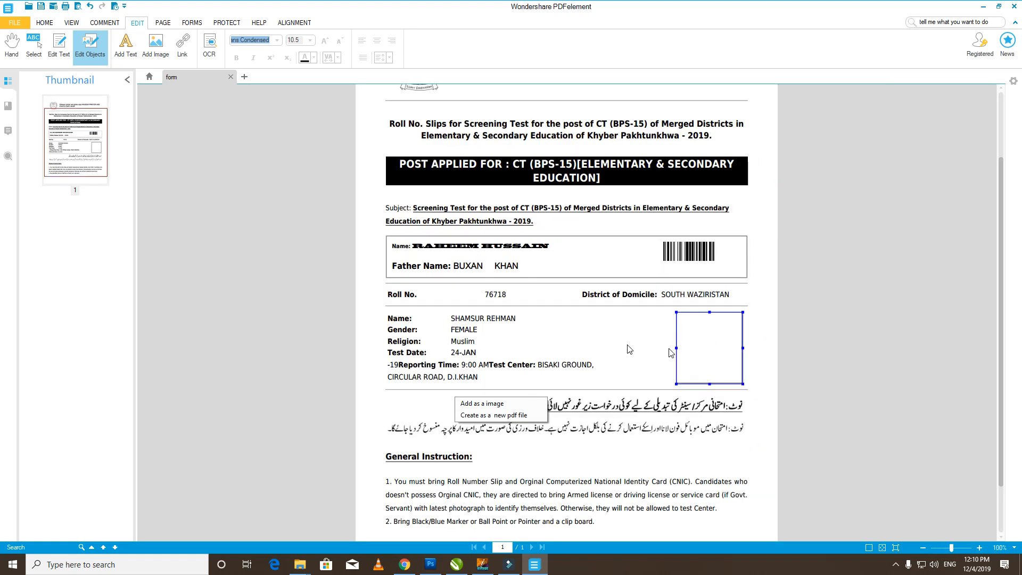
{"action": "left_click", "coordinate": [544, 371]}
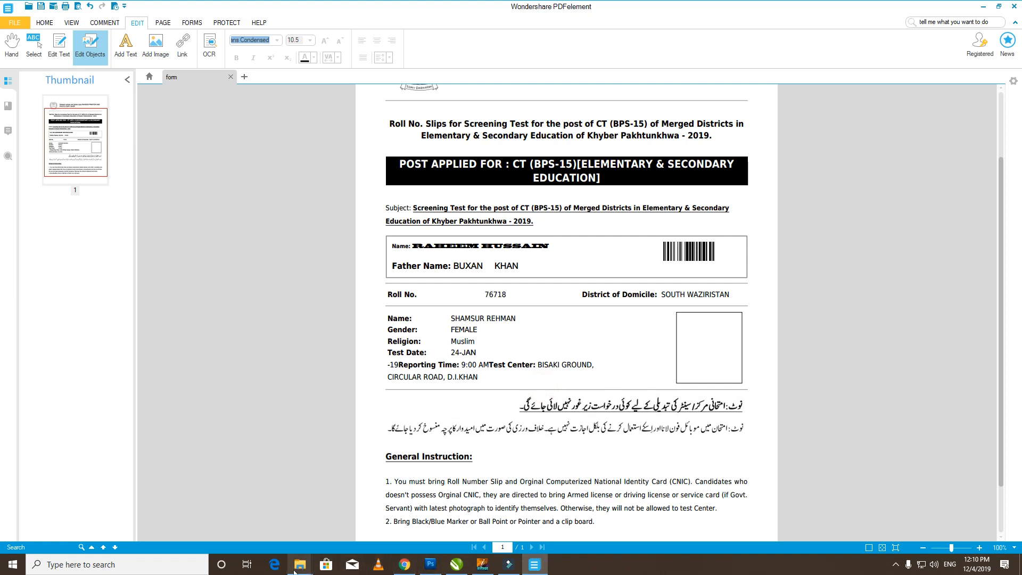
{"action": "mouse_move", "coordinate": [294, 572]}
{"action": "left_click", "coordinate": [474, 514]}
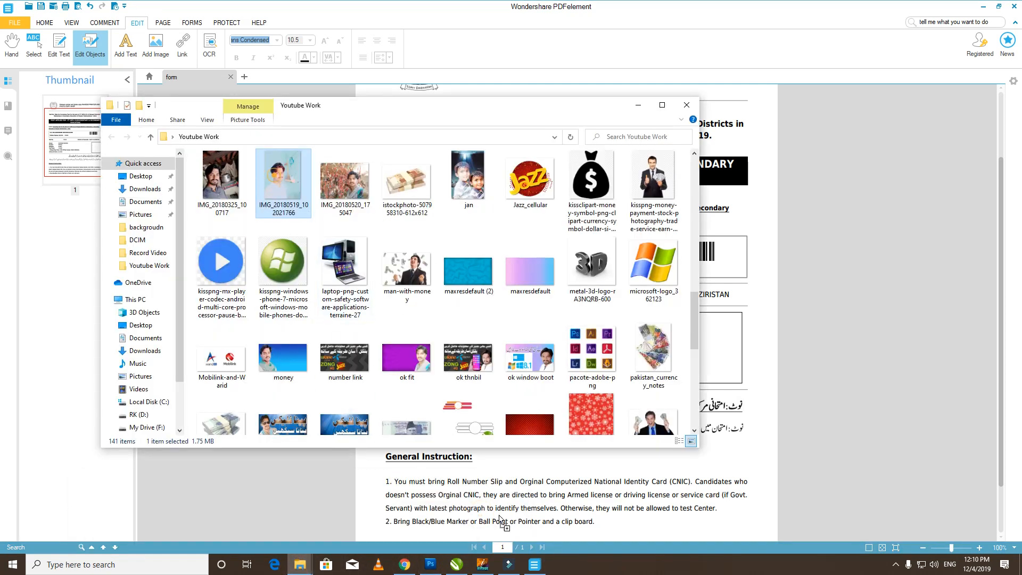
{"action": "left_click_drag", "start_coordinate": [501, 521], "coordinate": [563, 414]}
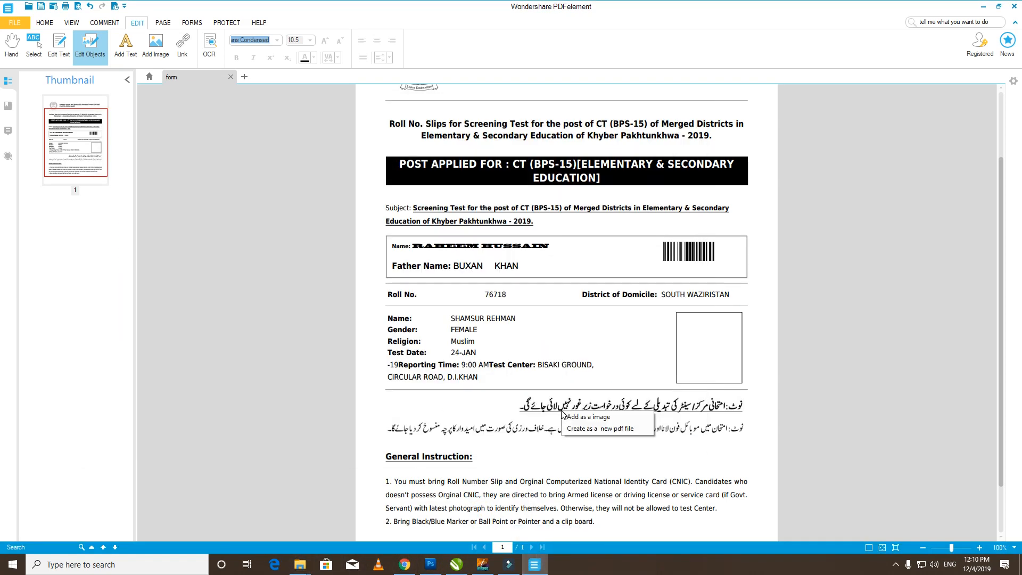
{"action": "left_click", "coordinate": [586, 417]}
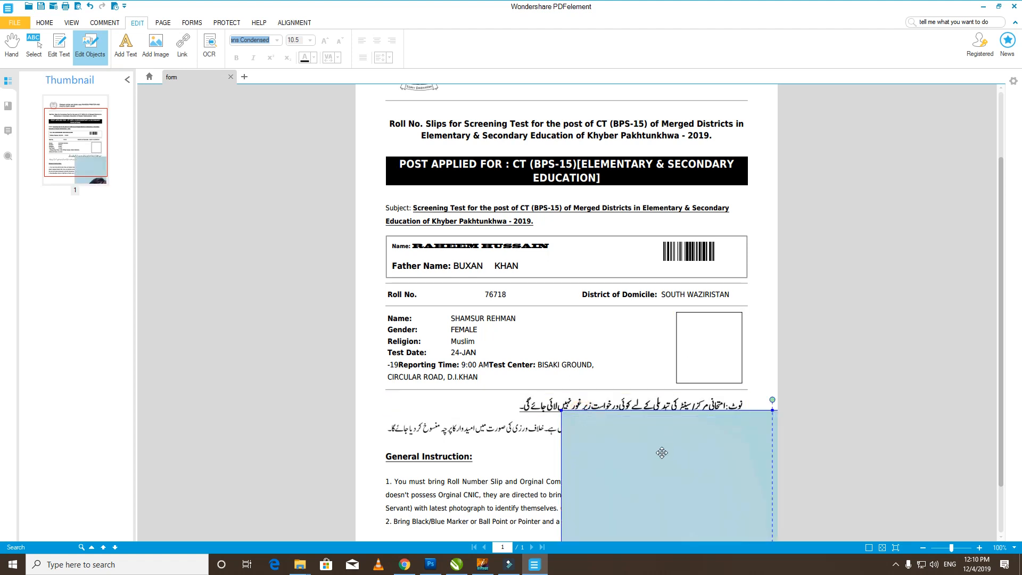
- Shrink the inserted photo to passport size and move it into the empty photo box
{"action": "left_click_drag", "start_coordinate": [662, 452], "coordinate": [476, 138]}
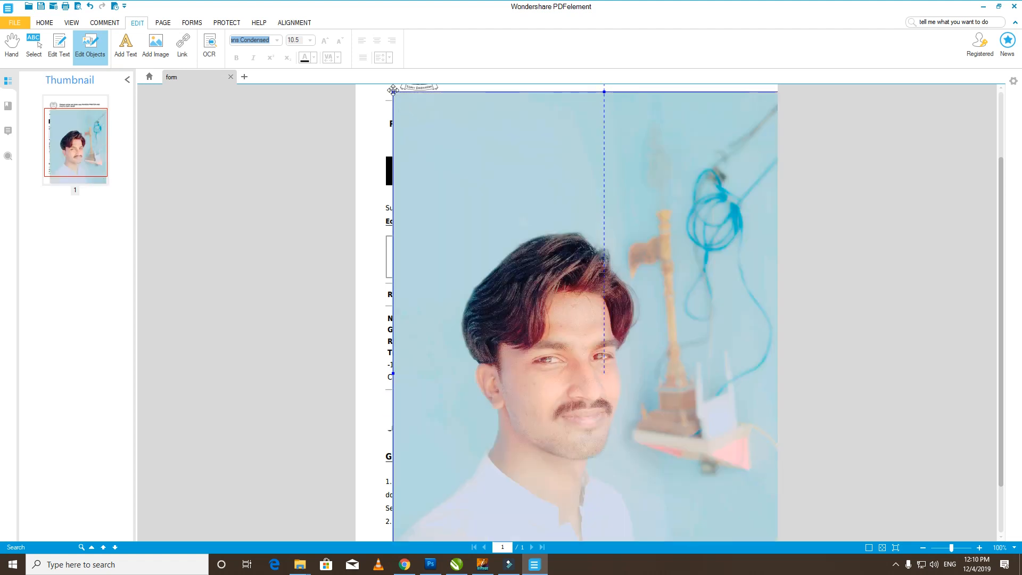
{"action": "left_click_drag", "start_coordinate": [393, 89], "coordinate": [537, 242]}
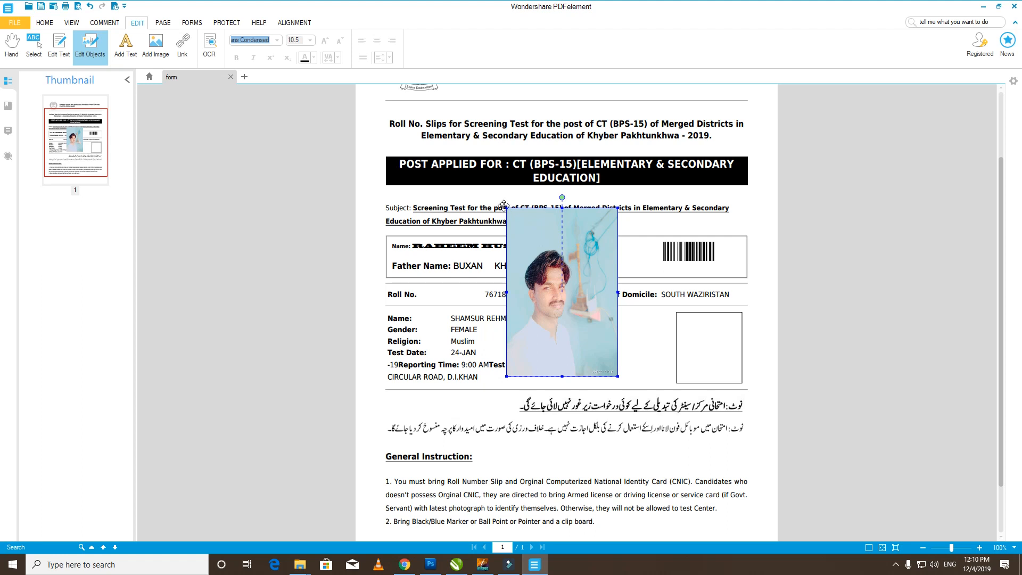
{"action": "left_click_drag", "start_coordinate": [506, 207], "coordinate": [549, 291]}
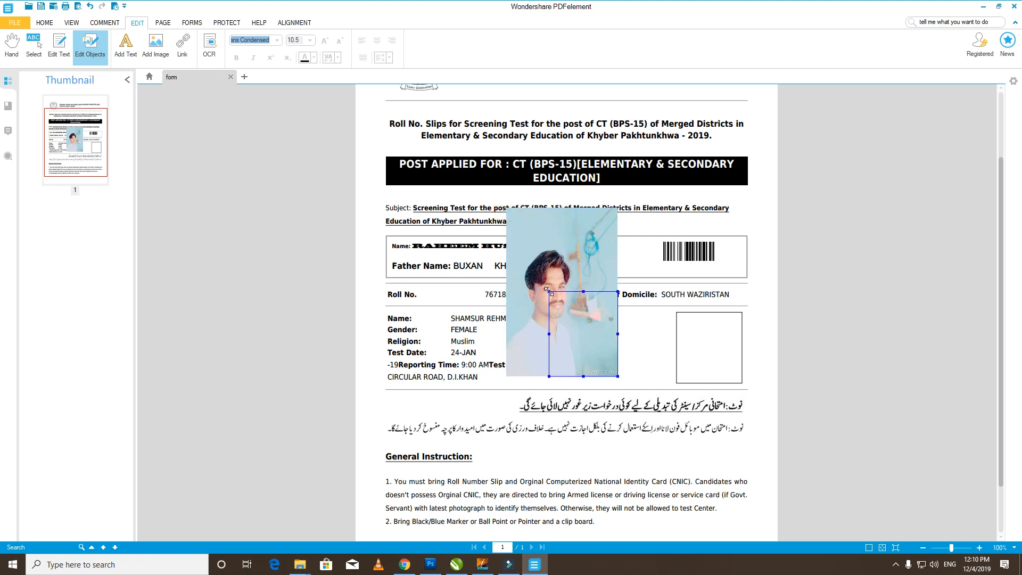
{"action": "left_click", "coordinate": [726, 346]}
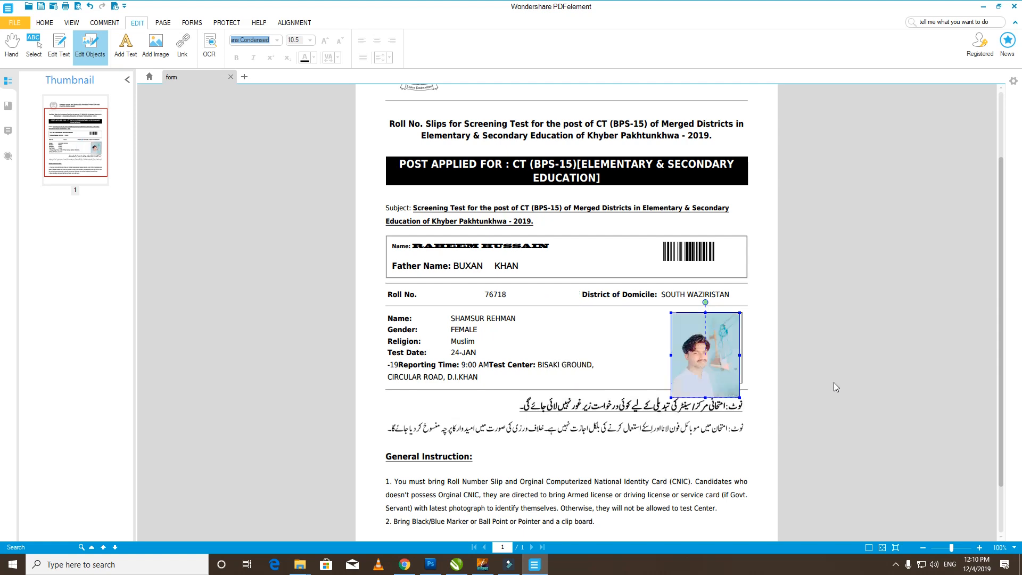
- Zoom to 400% and resize the photo so it fills the black frame edge to edge
{"action": "scroll", "coordinate": [835, 382], "scroll_direction": "up", "scroll_amount": 2}
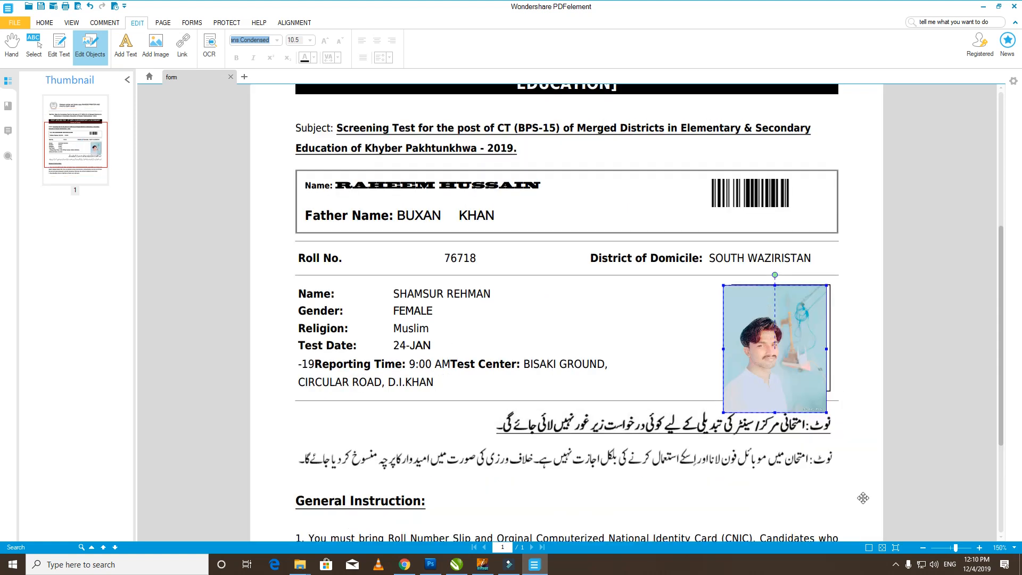
{"action": "scroll", "coordinate": [860, 498], "scroll_direction": "up", "scroll_amount": 3}
{"action": "left_click_drag", "start_coordinate": [903, 534], "coordinate": [979, 536]}
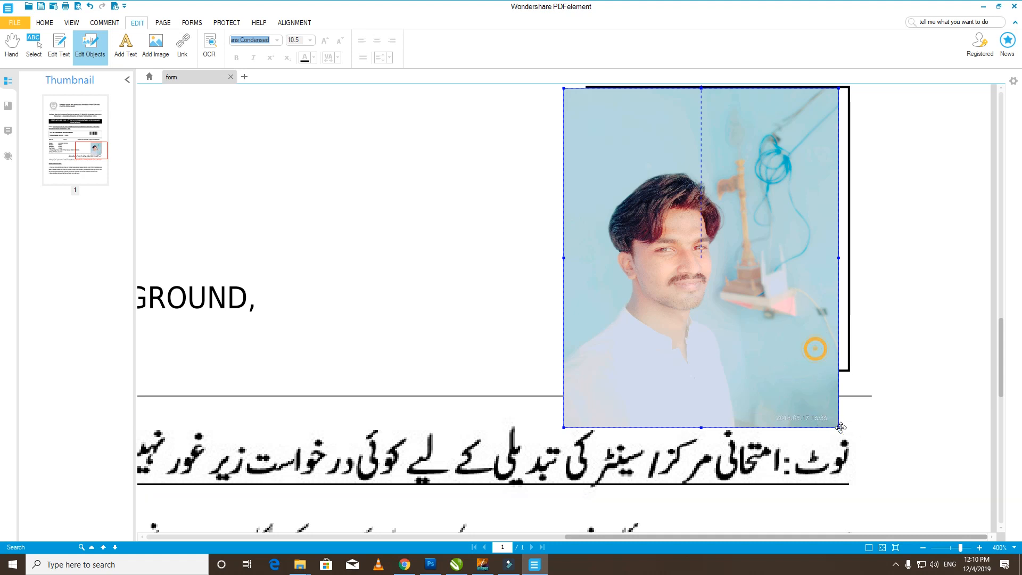
{"action": "left_click_drag", "start_coordinate": [838, 427], "coordinate": [713, 298]}
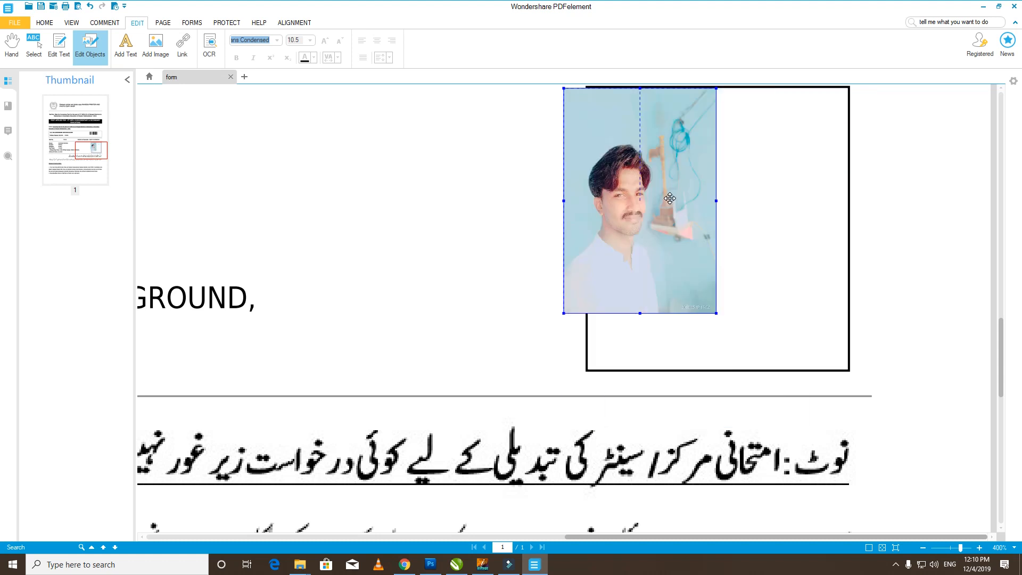
{"action": "left_click_drag", "start_coordinate": [672, 178], "coordinate": [697, 174]}
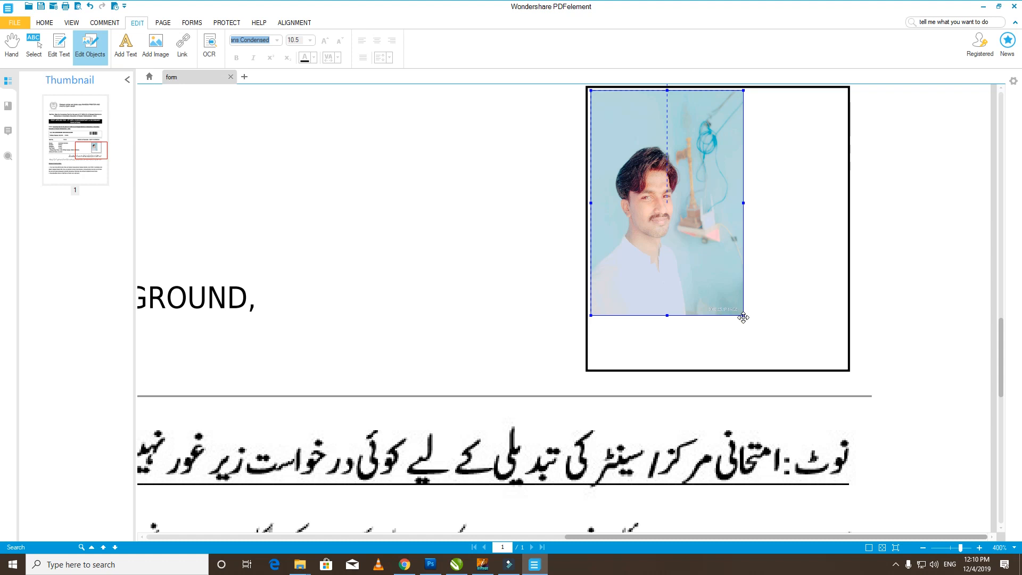
{"action": "left_click_drag", "start_coordinate": [743, 315], "coordinate": [845, 366]}
{"action": "left_click_drag", "start_coordinate": [901, 334], "coordinate": [906, 331]}
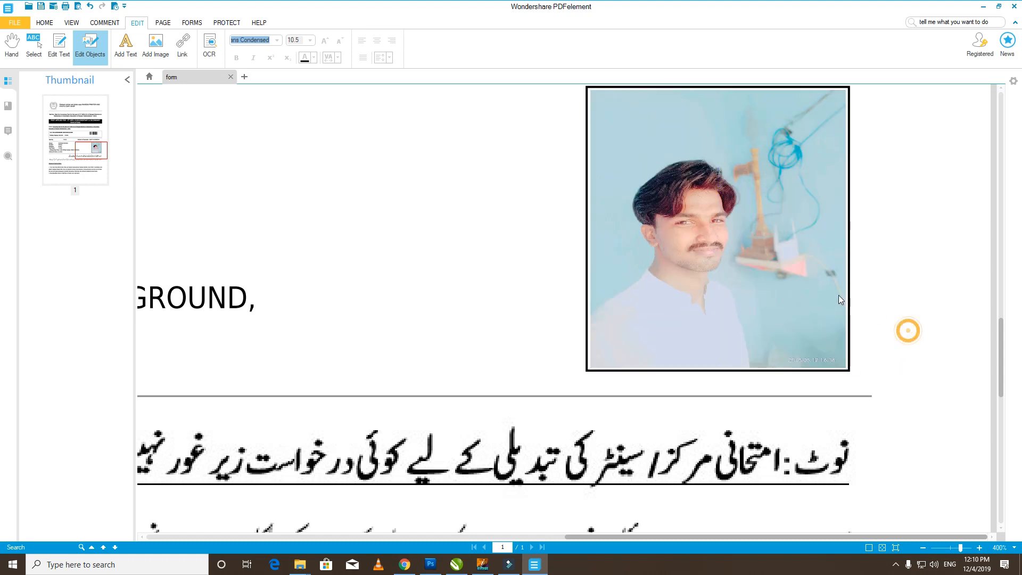
{"action": "left_click", "coordinate": [468, 311]}
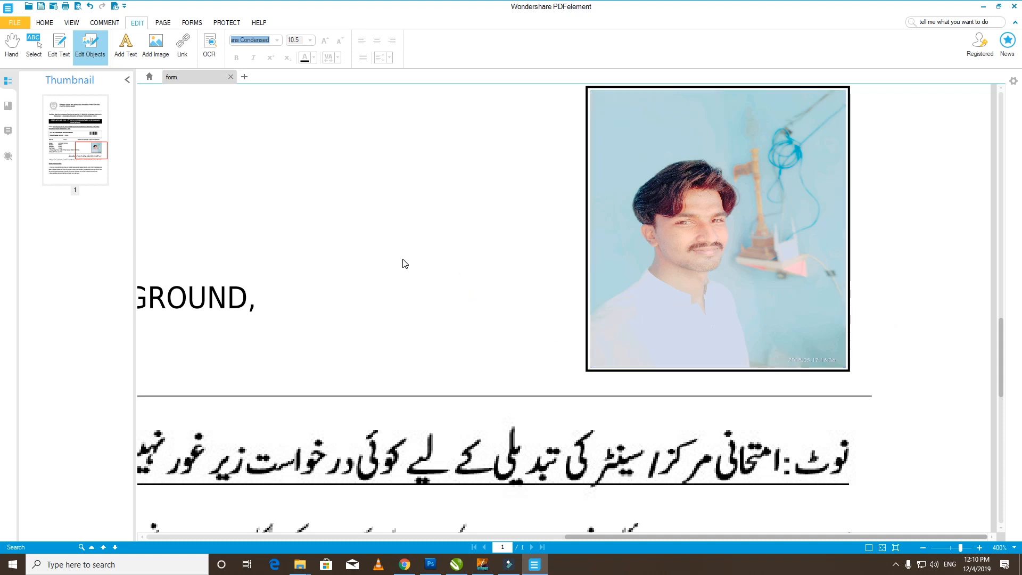
{"action": "scroll", "coordinate": [404, 260], "scroll_direction": "down", "scroll_amount": 5}
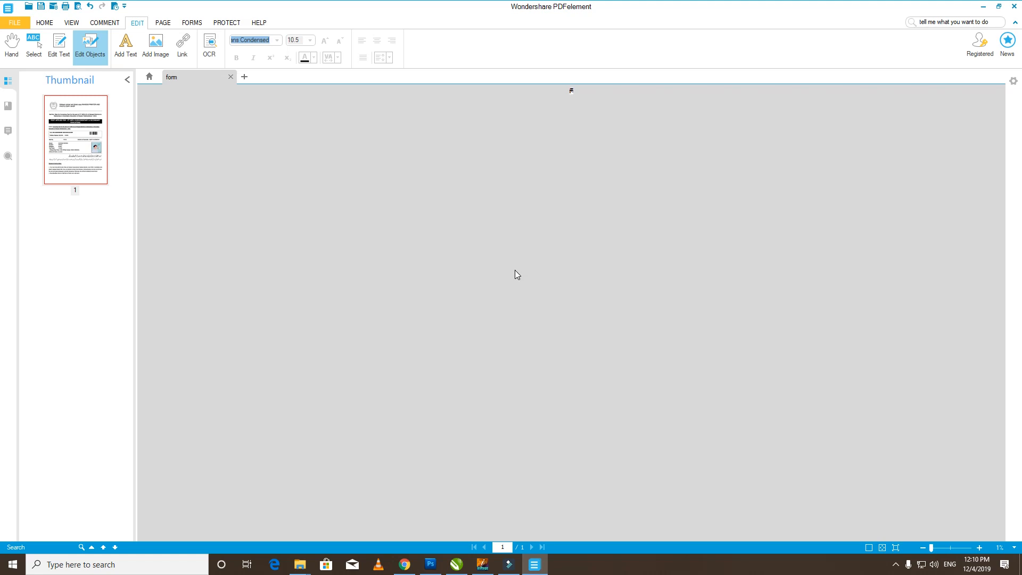
- Turn on text editing and update the digits of the Roll No. value on the slip
{"action": "scroll", "coordinate": [516, 270], "scroll_direction": "up", "scroll_amount": 4}
{"action": "scroll", "coordinate": [516, 275], "scroll_direction": "up", "scroll_amount": 2}
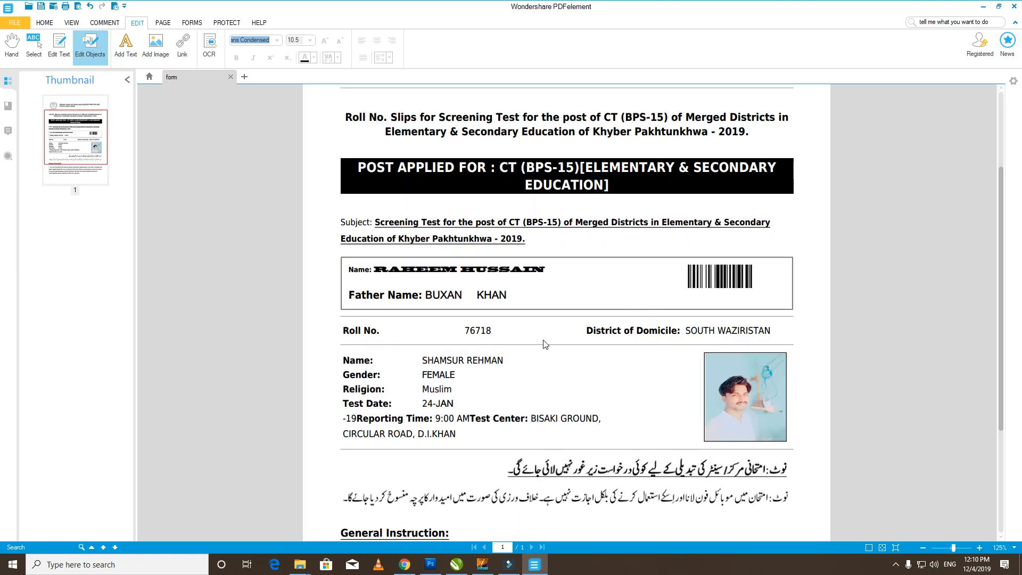
{"action": "scroll", "coordinate": [544, 343], "scroll_direction": "down", "scroll_amount": 3}
{"action": "left_click", "coordinate": [564, 321]}
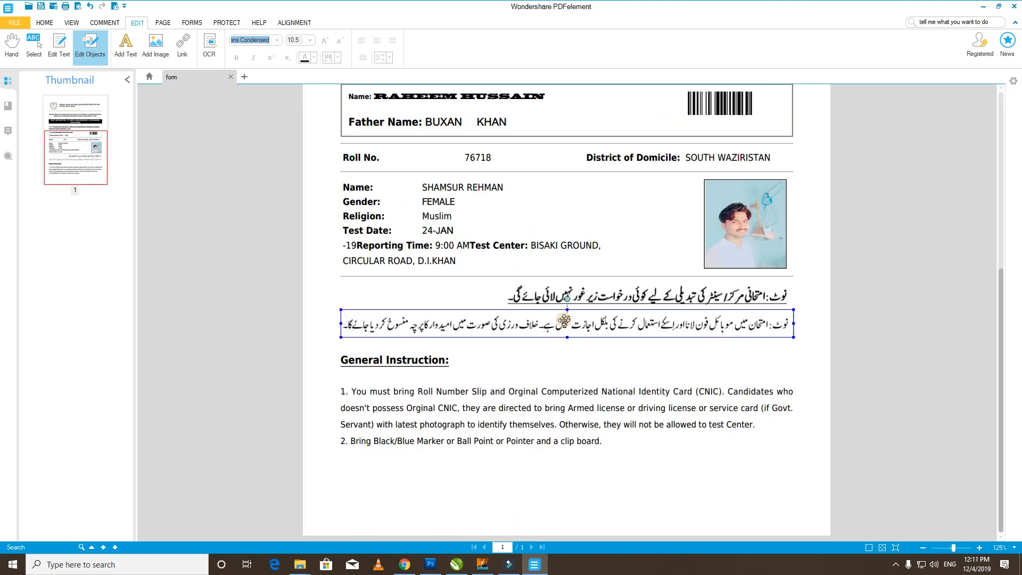
{"action": "left_click", "coordinate": [670, 327]}
{"action": "left_click", "coordinate": [62, 46]}
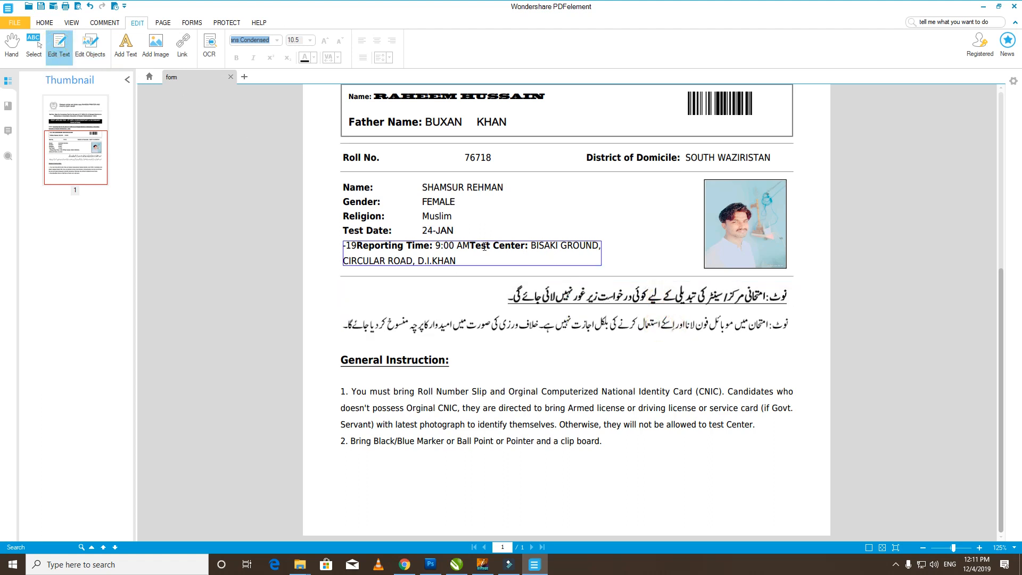
{"action": "left_click", "coordinate": [395, 360]}
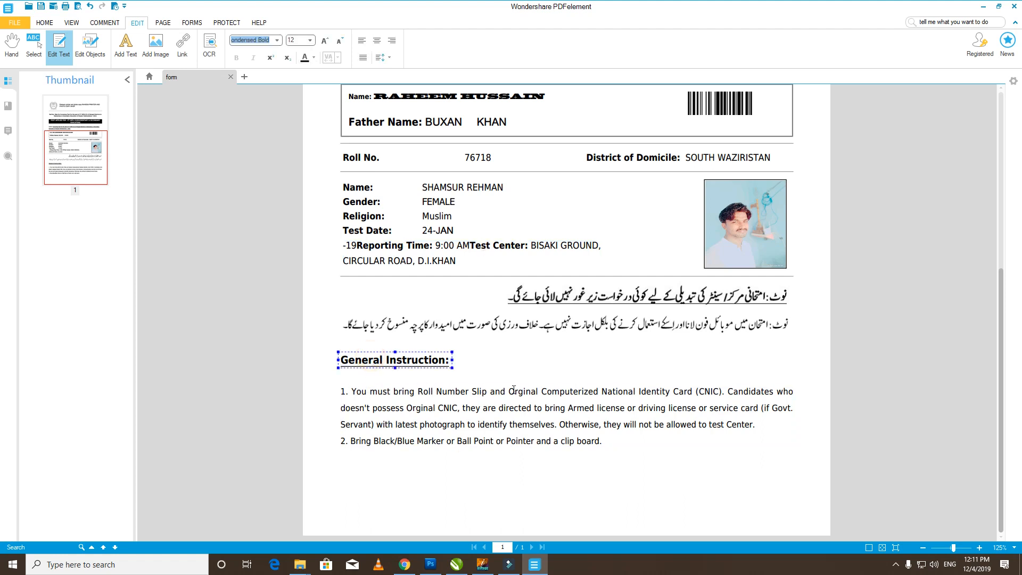
{"action": "left_click", "coordinate": [469, 157]}
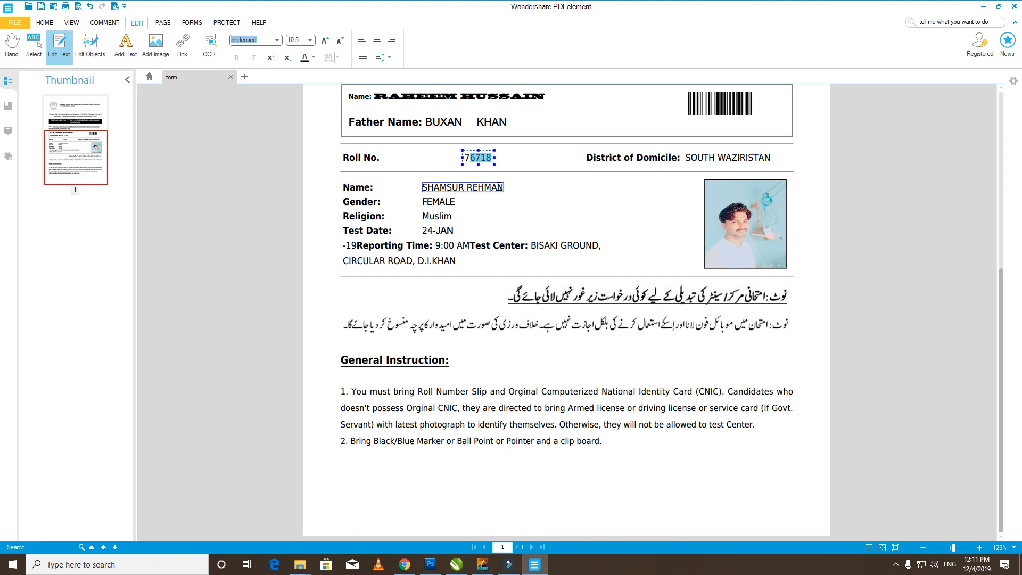
- Replace SOUTH WAZIRISTAN with KASHMORE as the District of Domicile, capitalising the K
{"action": "left_click", "coordinate": [690, 161]}
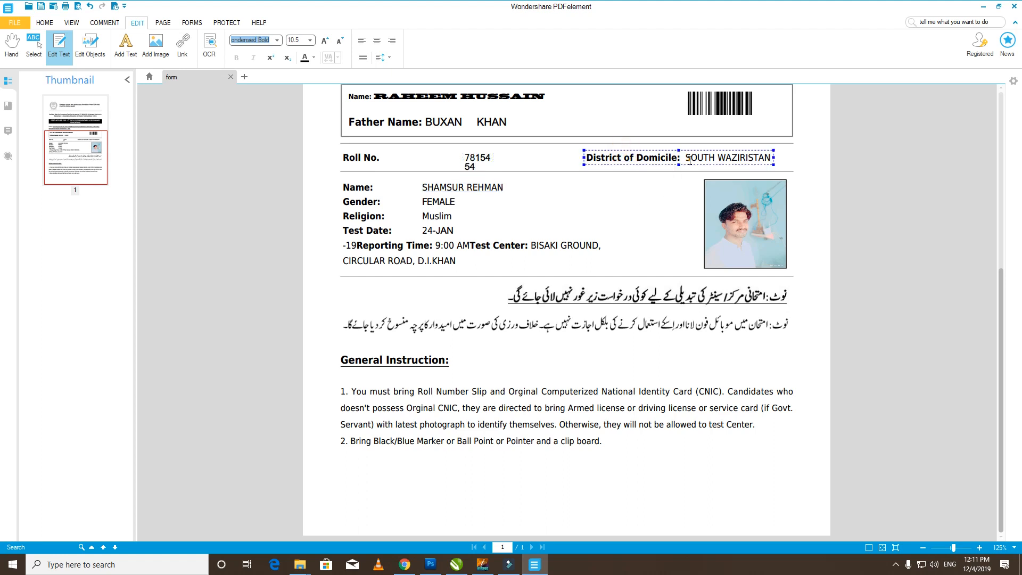
{"action": "key", "text": "shift+End"}
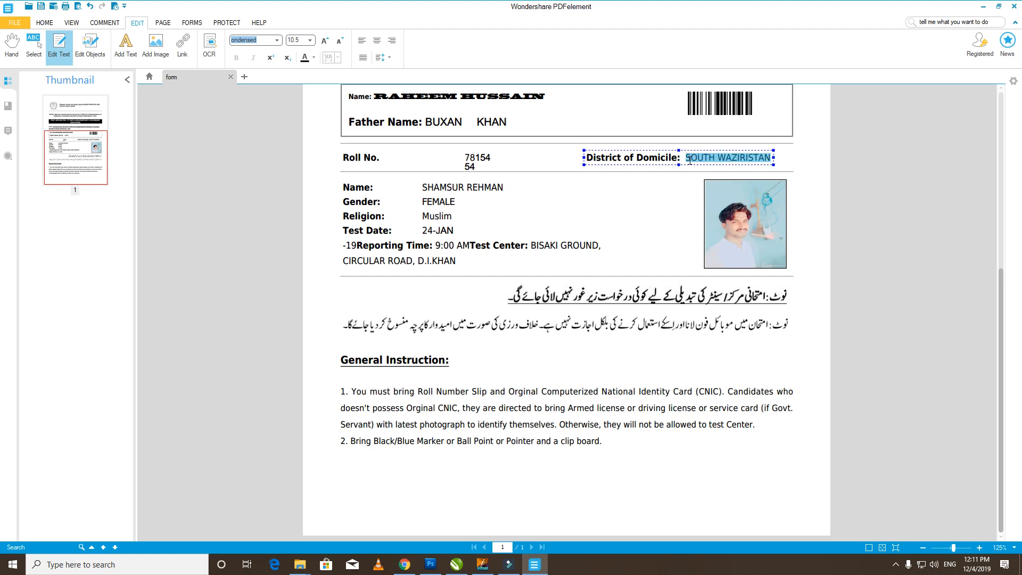
{"action": "type", "text": "KASHMORE"}
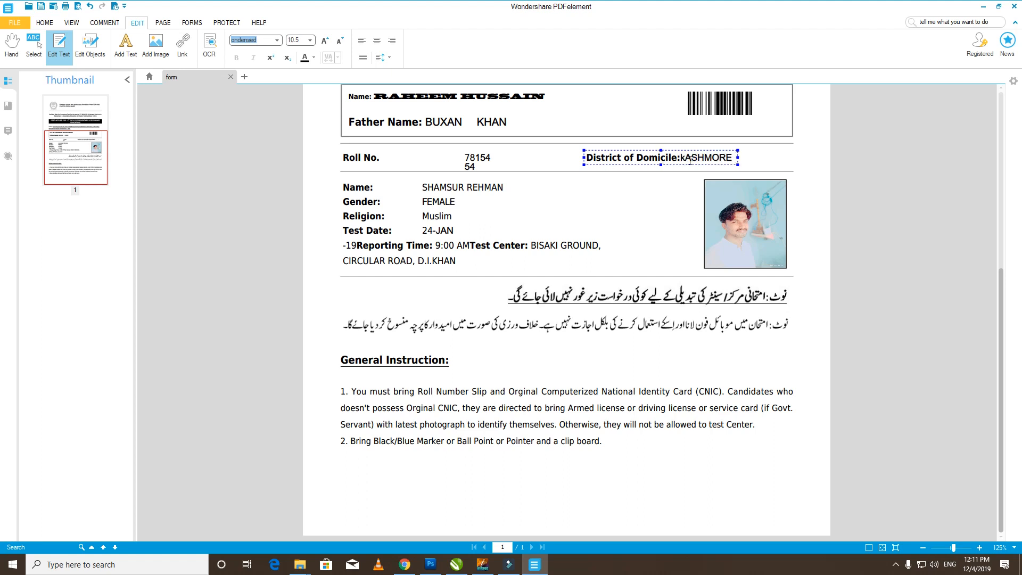
{"action": "left_click", "coordinate": [682, 157]}
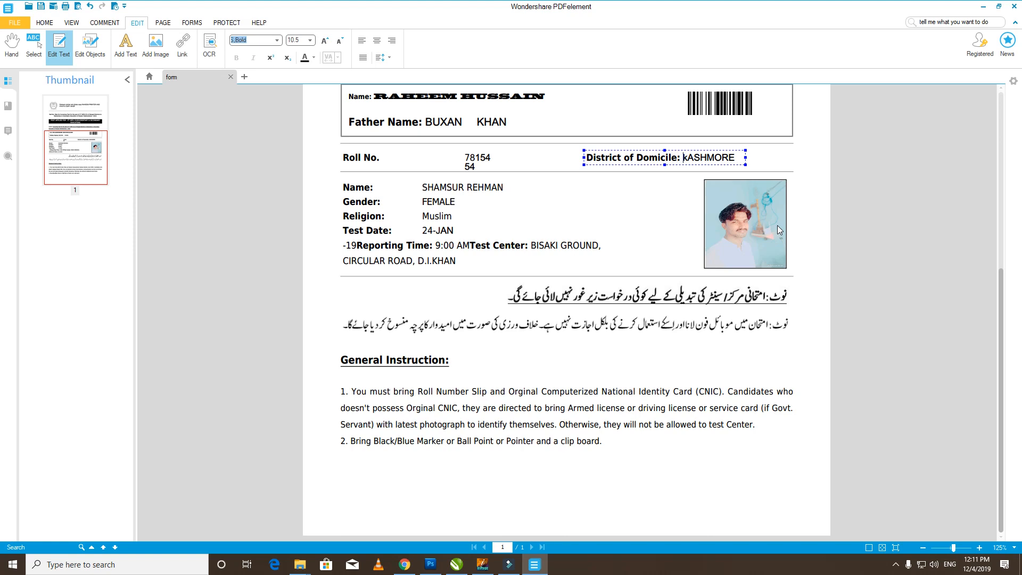
{"action": "key", "text": "shift+Left"}
{"action": "type", "text": "K"}
{"action": "scroll", "coordinate": [638, 207], "scroll_direction": "up", "scroll_amount": 5}
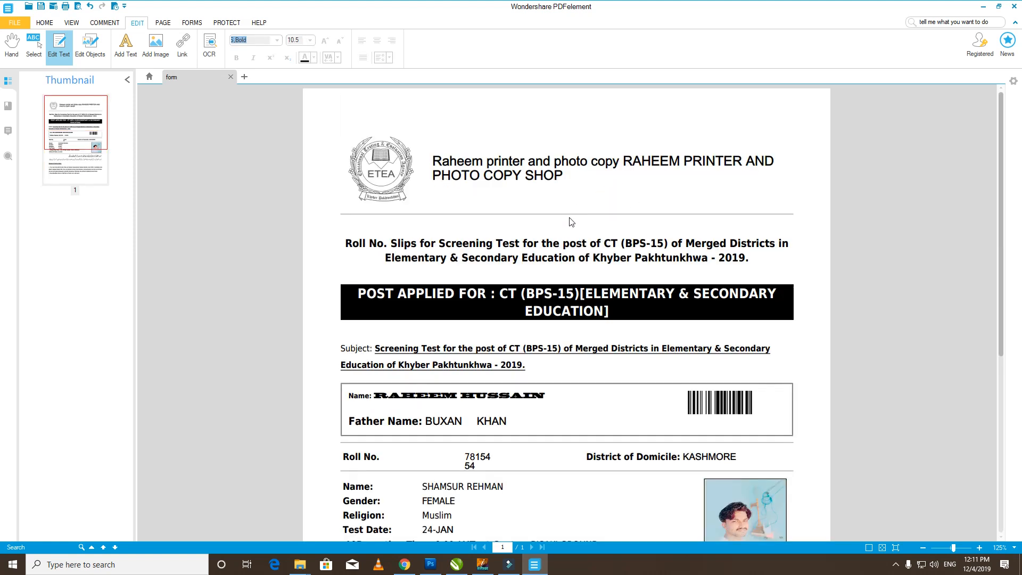
{"action": "left_click", "coordinate": [490, 396]}
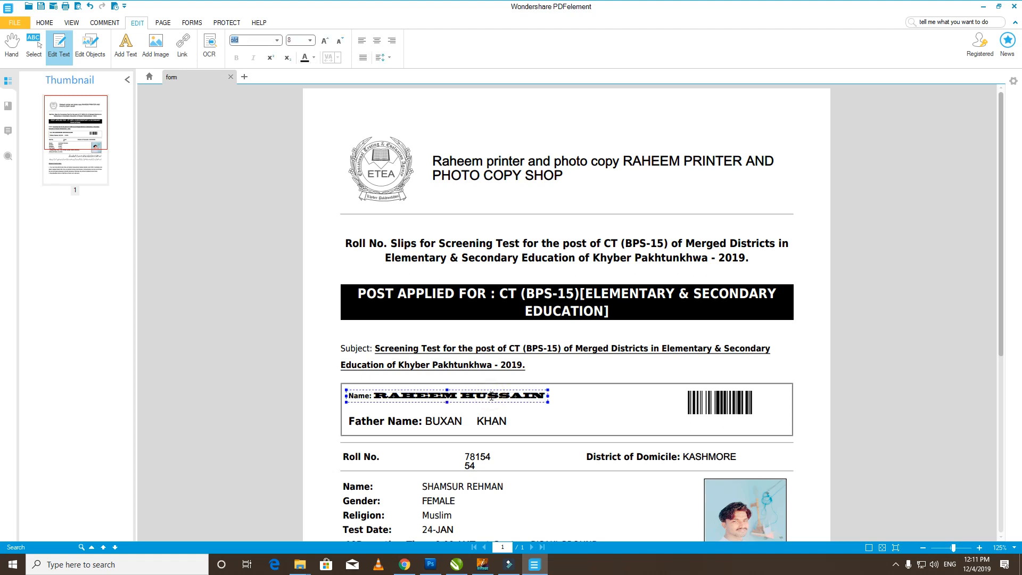
- Change the applicant's name to the Helvetica font
{"action": "double_click", "coordinate": [490, 396]}
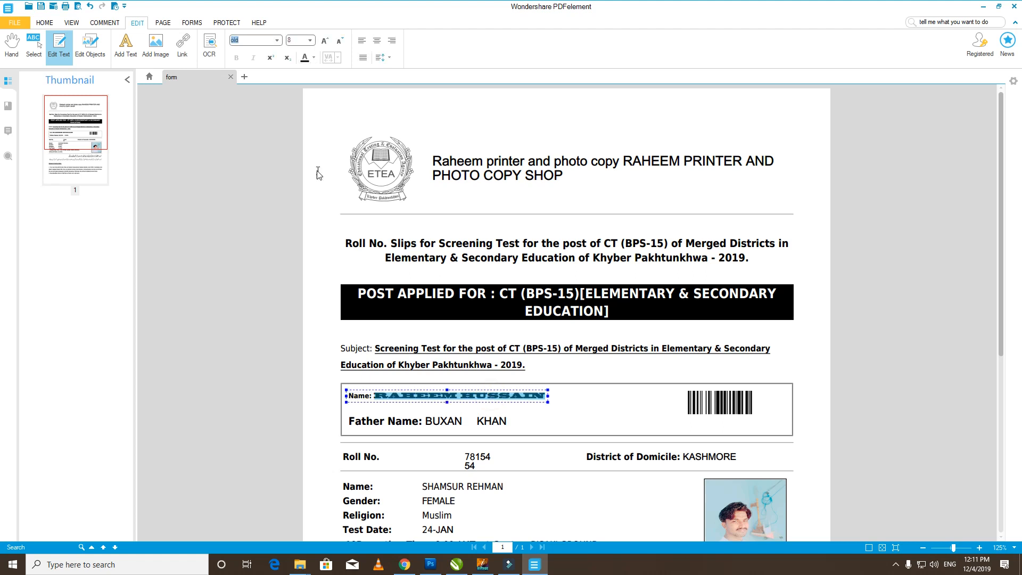
{"action": "left_click", "coordinate": [277, 40]}
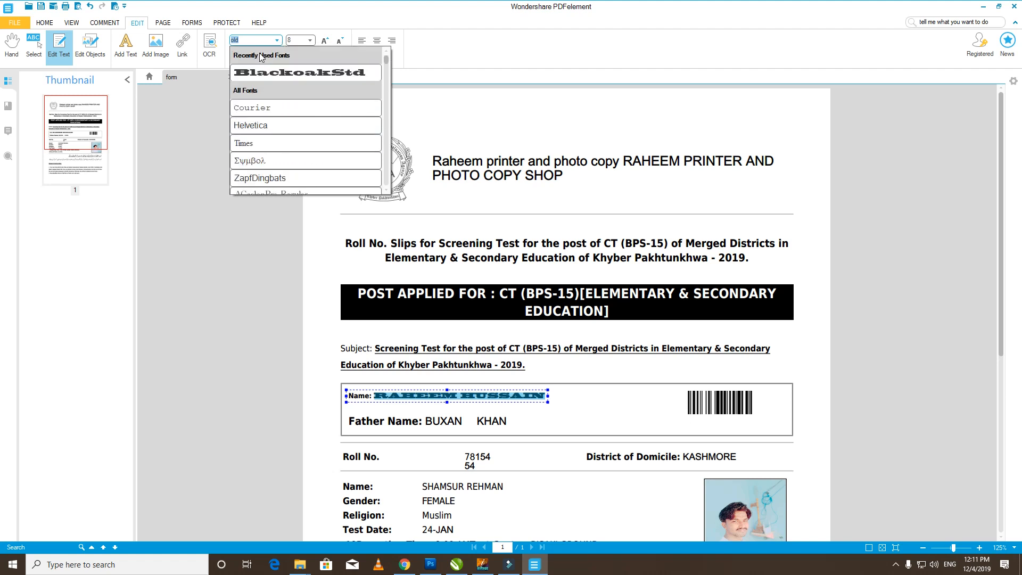
{"action": "type", "text": "a"}
{"action": "key", "text": "Return"}
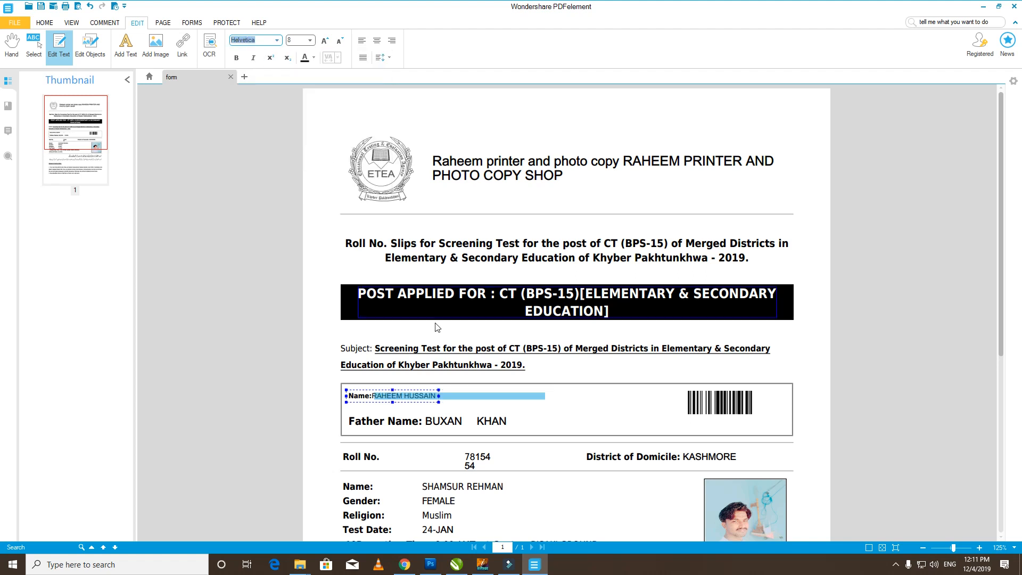
{"action": "left_click", "coordinate": [237, 57]}
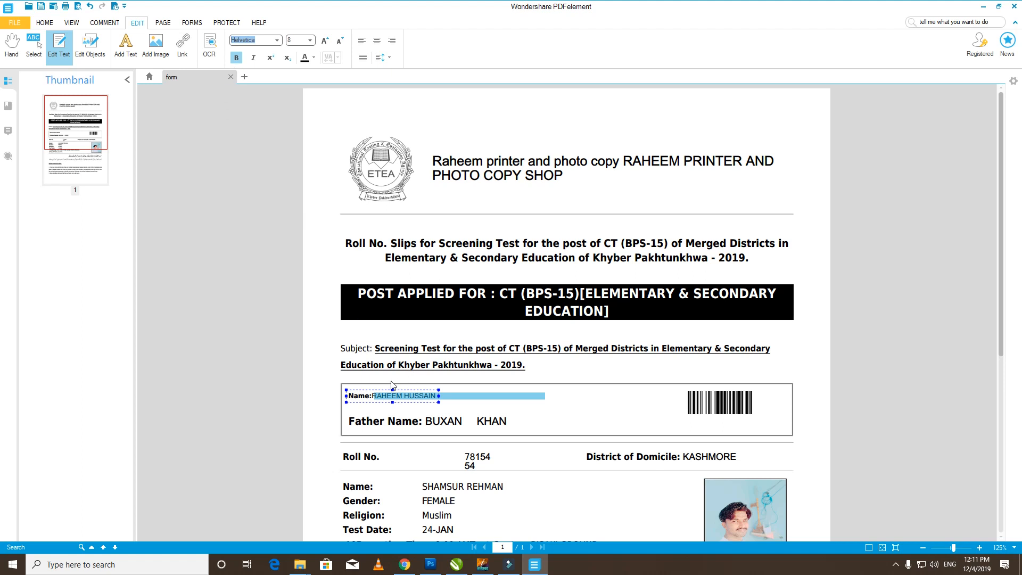
- Enlarge the name to size 12 and add a space after the Name label
{"action": "left_click", "coordinate": [432, 398]}
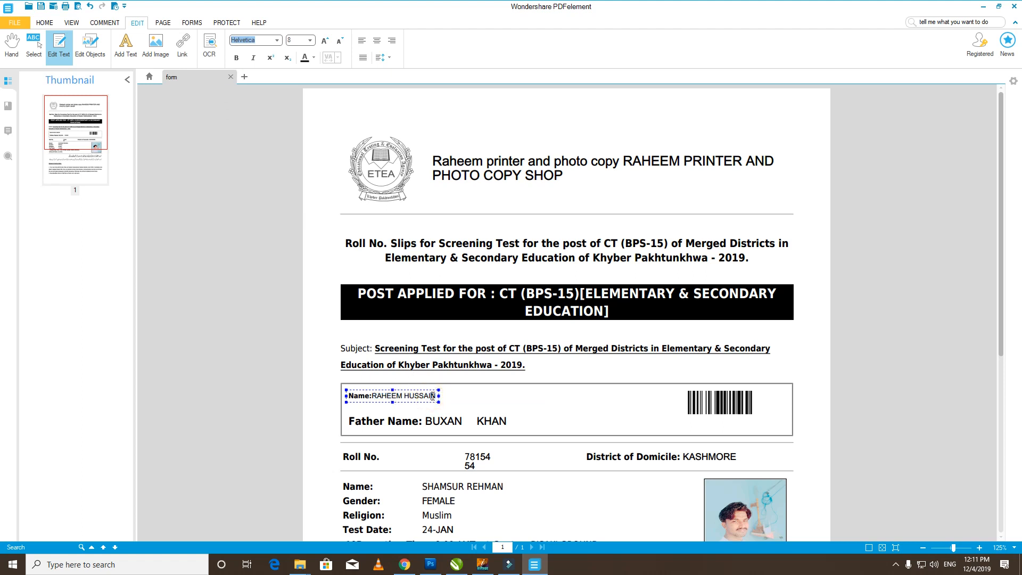
{"action": "double_click", "coordinate": [433, 397]}
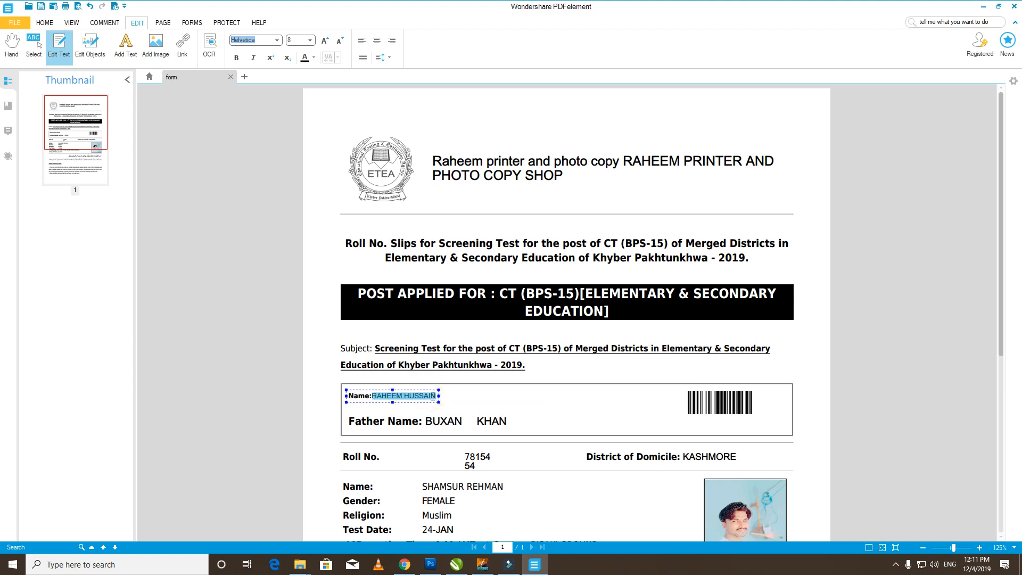
{"action": "left_click", "coordinate": [298, 42]}
{"action": "key", "text": "Return"}
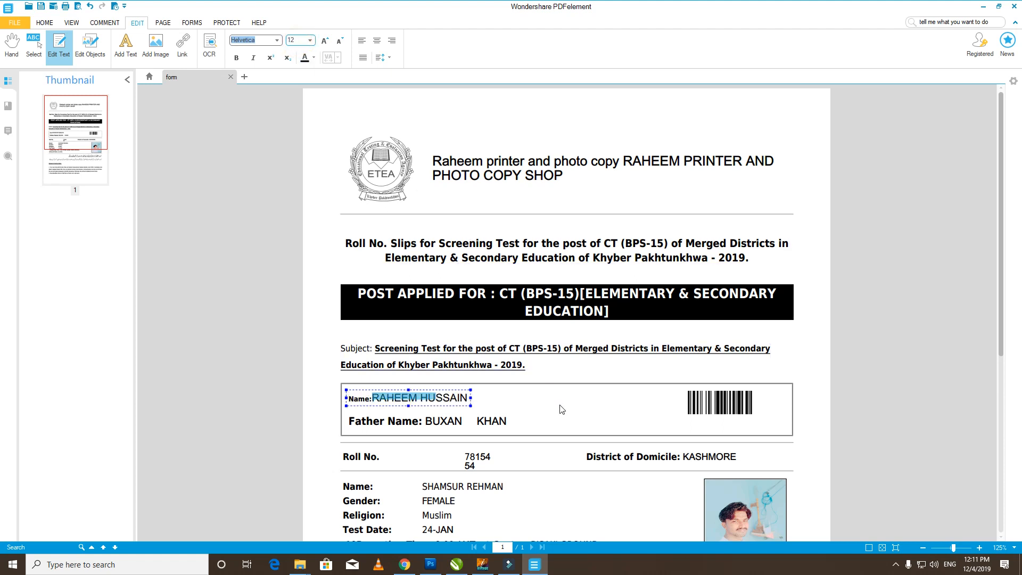
{"action": "left_click", "coordinate": [559, 405]}
{"action": "left_click", "coordinate": [426, 397]}
{"action": "left_click", "coordinate": [371, 398]}
{"action": "left_click", "coordinate": [374, 399]}
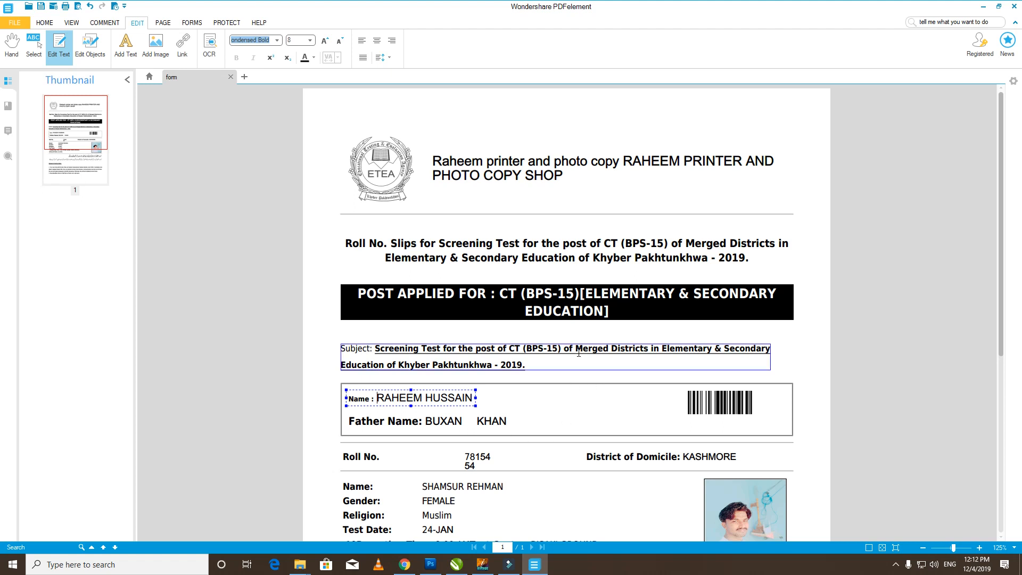
- Replace the 5 with 2 so the POST APPLIED FOR banner reads CT (BPS-12)
{"action": "left_click", "coordinate": [454, 294]}
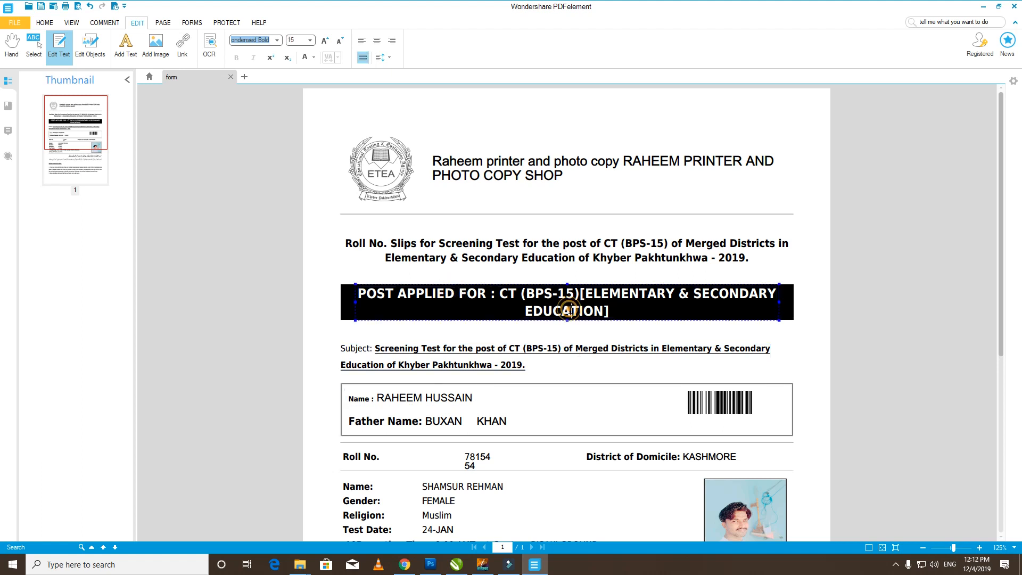
{"action": "left_click_drag", "start_coordinate": [574, 294], "coordinate": [567, 294]}
{"action": "type", "text": "2"}
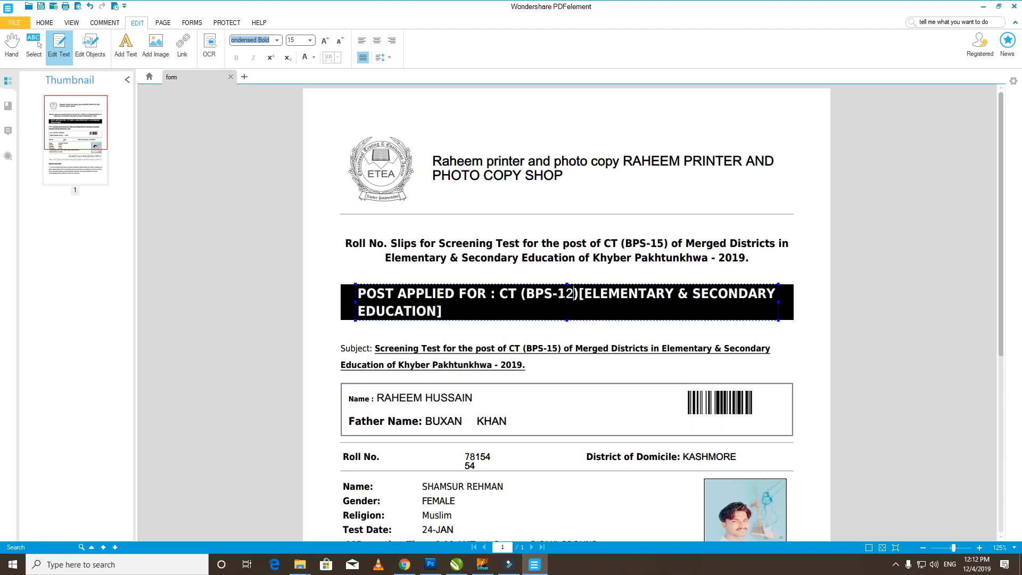
{"action": "left_click", "coordinate": [542, 171]}
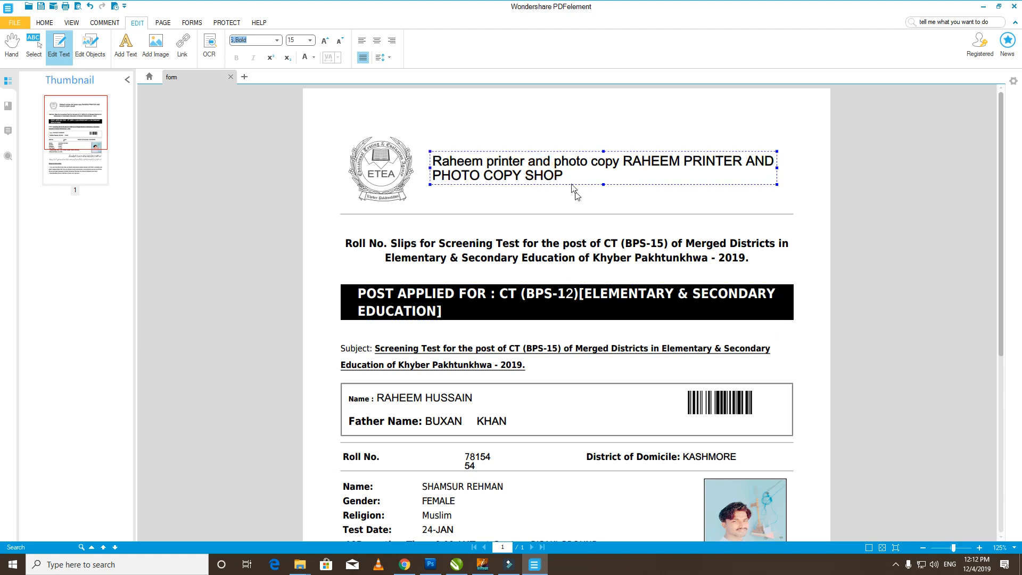
- Select all the shop-name header text and apply Wide Latin, after first trying Britannic Bold
{"action": "key", "text": "ctrl+a"}
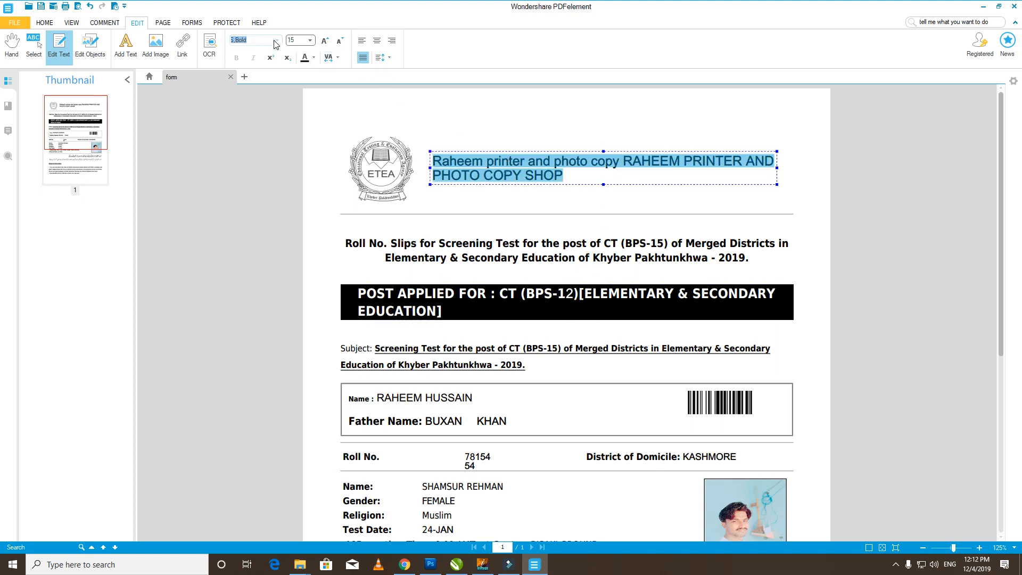
{"action": "left_click", "coordinate": [277, 41]}
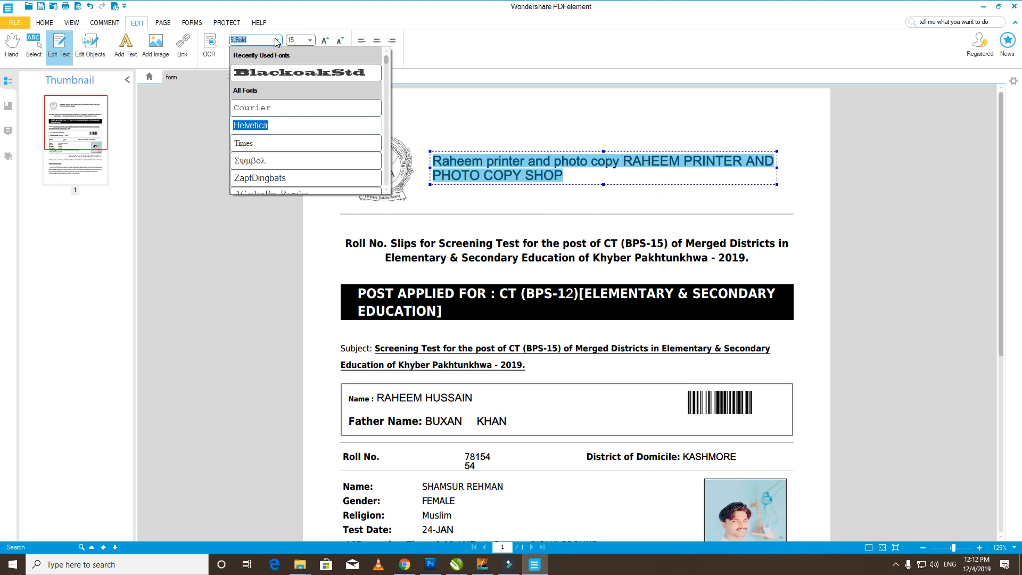
{"action": "left_click", "coordinate": [277, 43]}
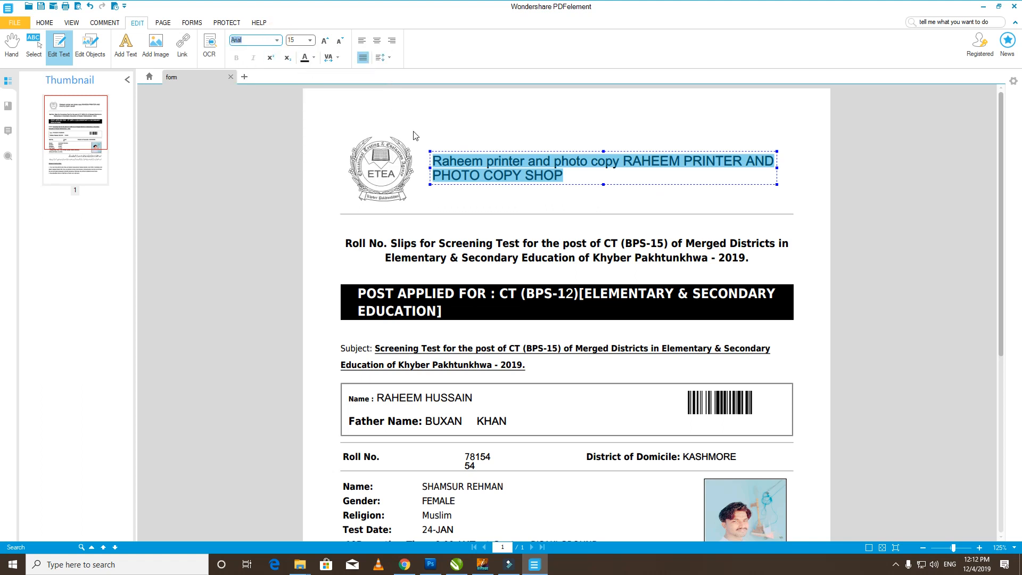
{"action": "left_click", "coordinate": [486, 166]}
{"action": "key", "text": "ctrl+a"}
{"action": "left_click", "coordinate": [277, 41]}
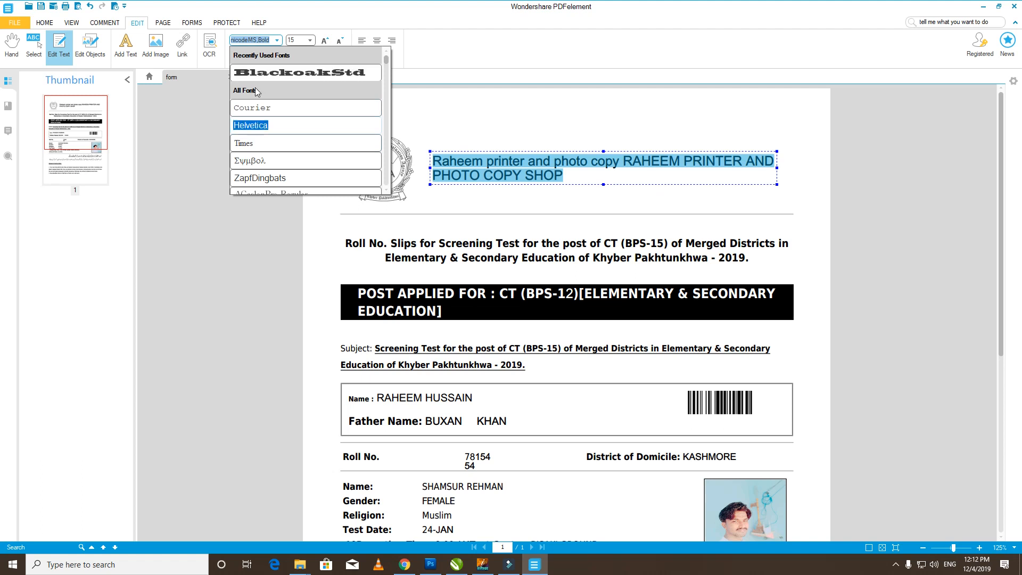
{"action": "left_click_drag", "start_coordinate": [387, 61], "coordinate": [388, 78]}
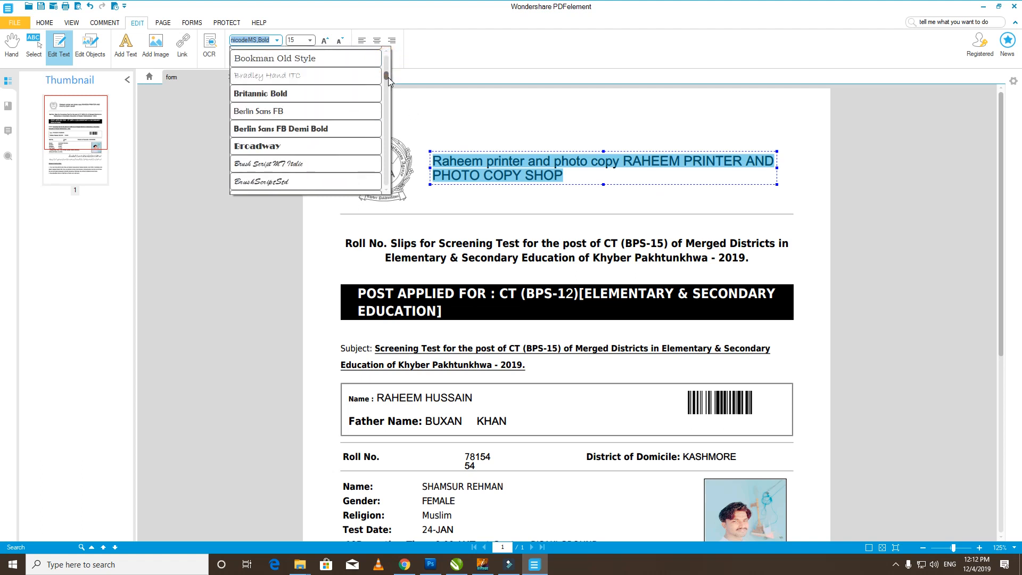
{"action": "left_click", "coordinate": [279, 91]}
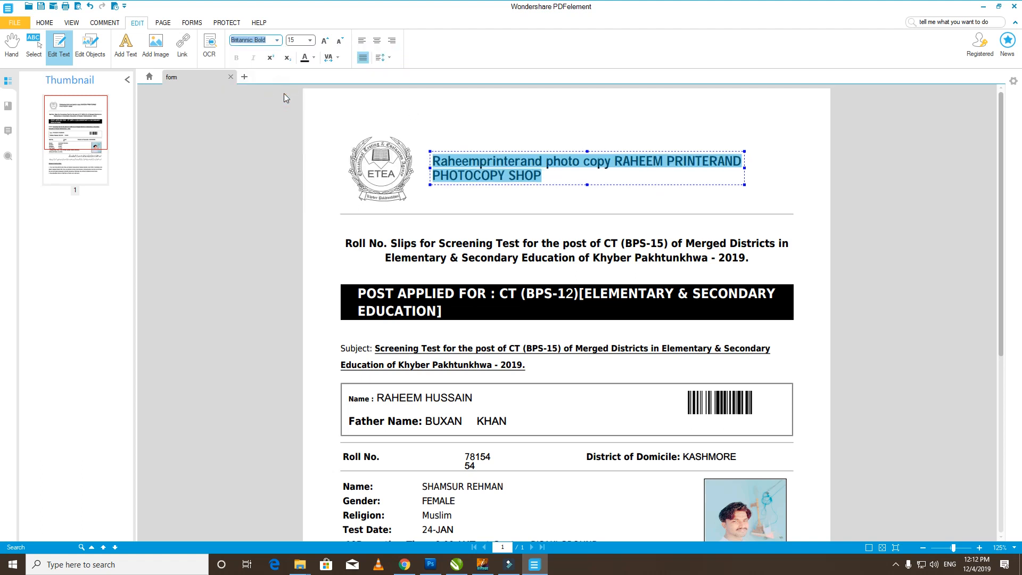
{"action": "left_click", "coordinate": [278, 40]}
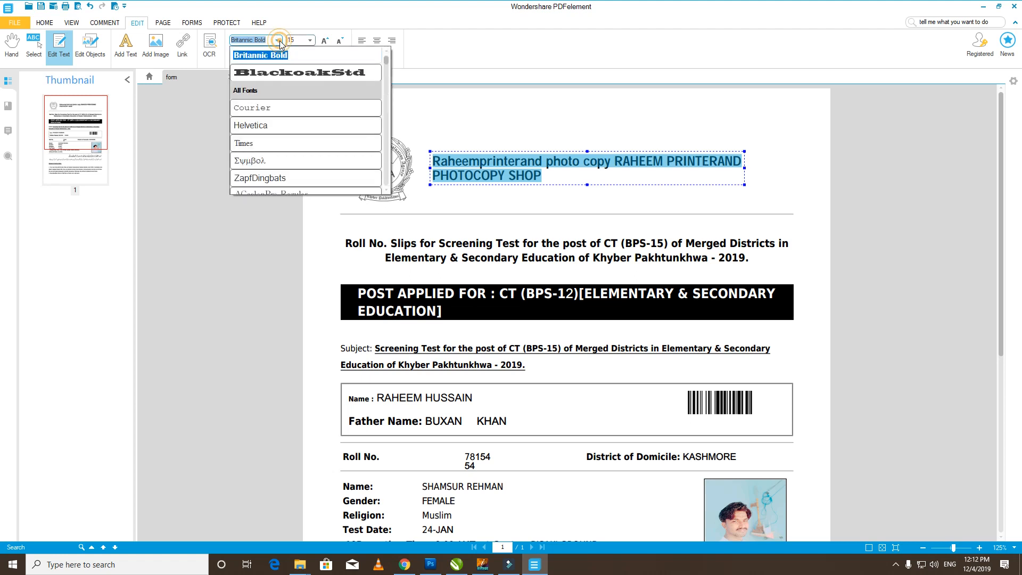
{"action": "left_click_drag", "start_coordinate": [387, 62], "coordinate": [386, 112]}
{"action": "left_click", "coordinate": [303, 89]}
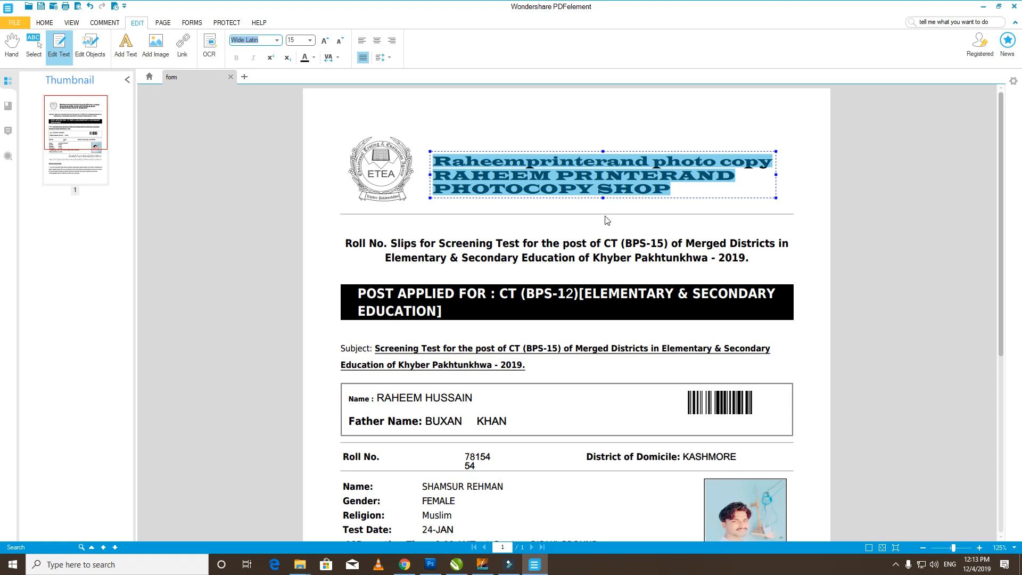
{"action": "scroll", "coordinate": [575, 213], "scroll_direction": "down", "scroll_amount": 5}
{"action": "scroll", "coordinate": [560, 261], "scroll_direction": "up", "scroll_amount": 5}
{"action": "scroll", "coordinate": [561, 263], "scroll_direction": "down", "scroll_amount": 5}
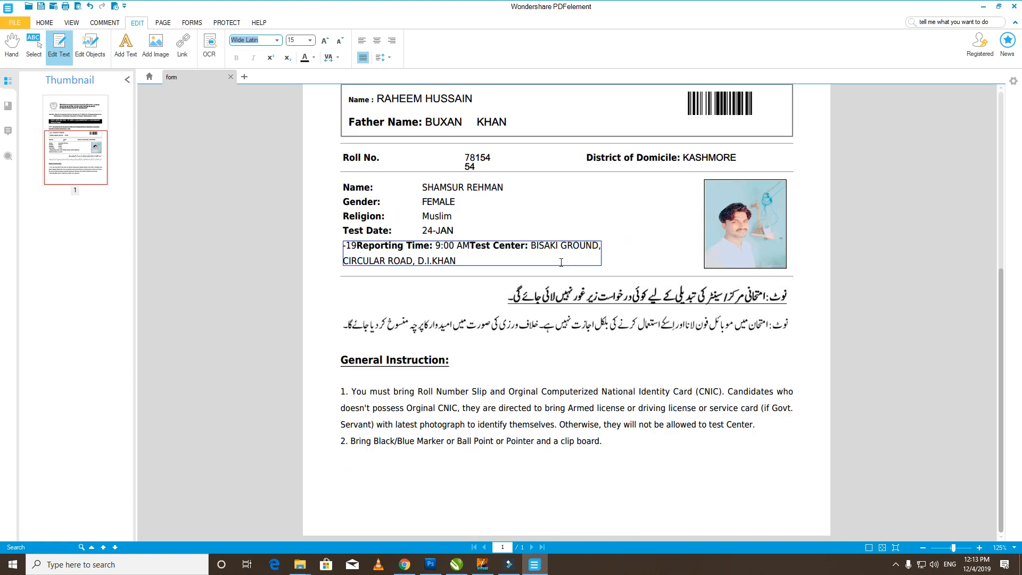
{"action": "left_click", "coordinate": [522, 246]}
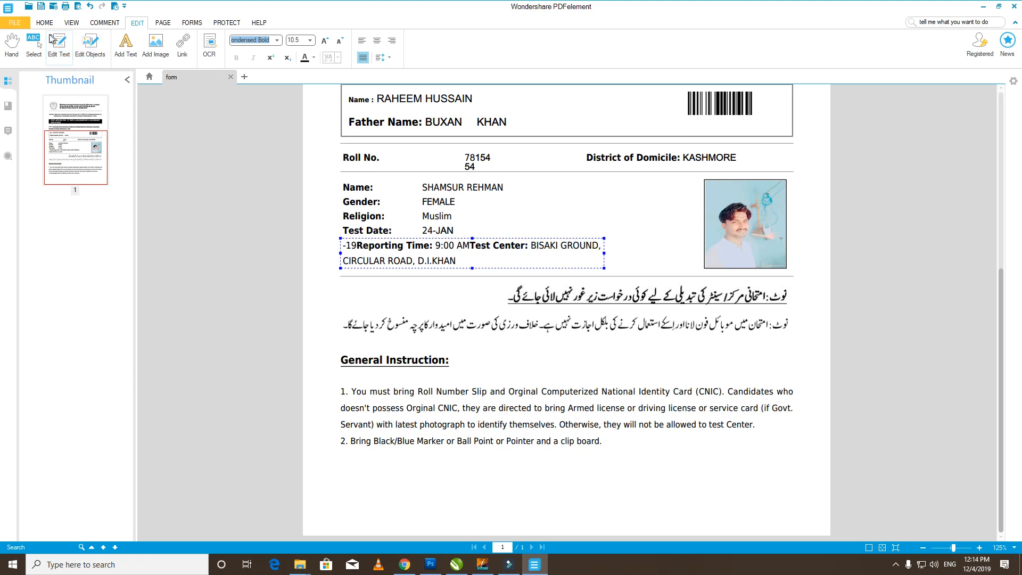
- Save the edited roll slip as 124.pdf on the Desktop with Save As
{"action": "left_click", "coordinate": [21, 26]}
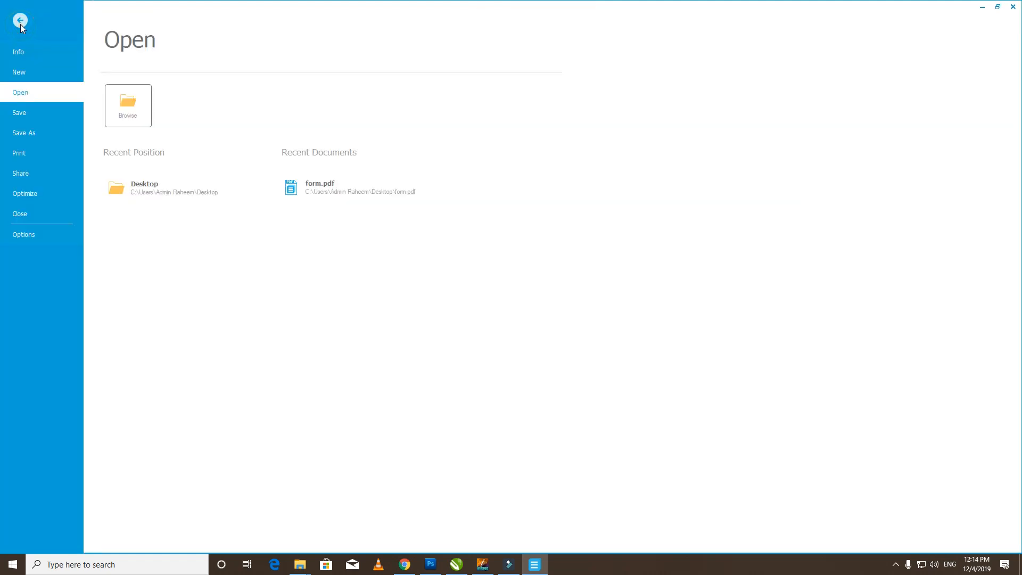
{"action": "left_click", "coordinate": [35, 132]}
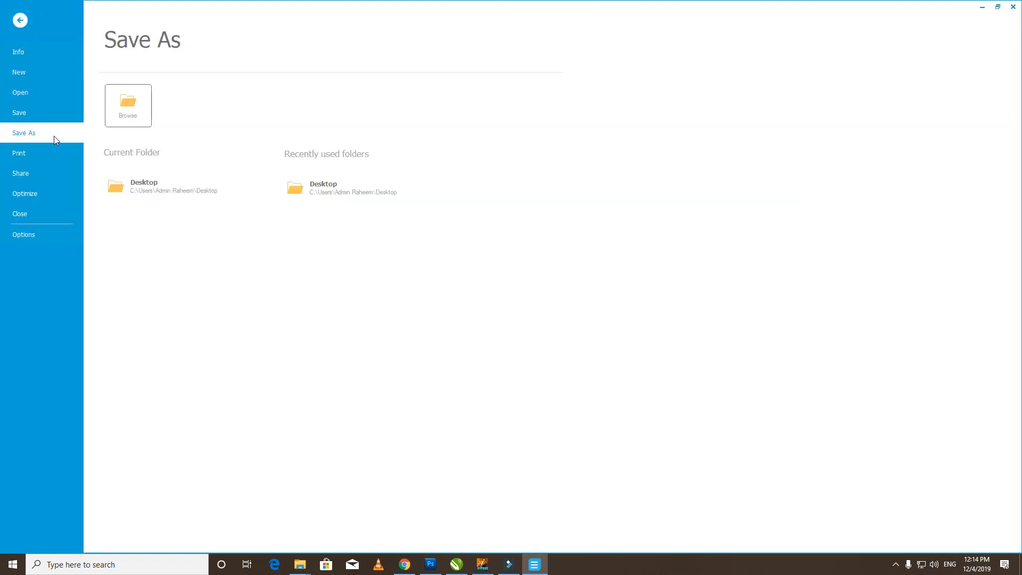
{"action": "left_click", "coordinate": [51, 133]}
{"action": "left_click", "coordinate": [337, 197]}
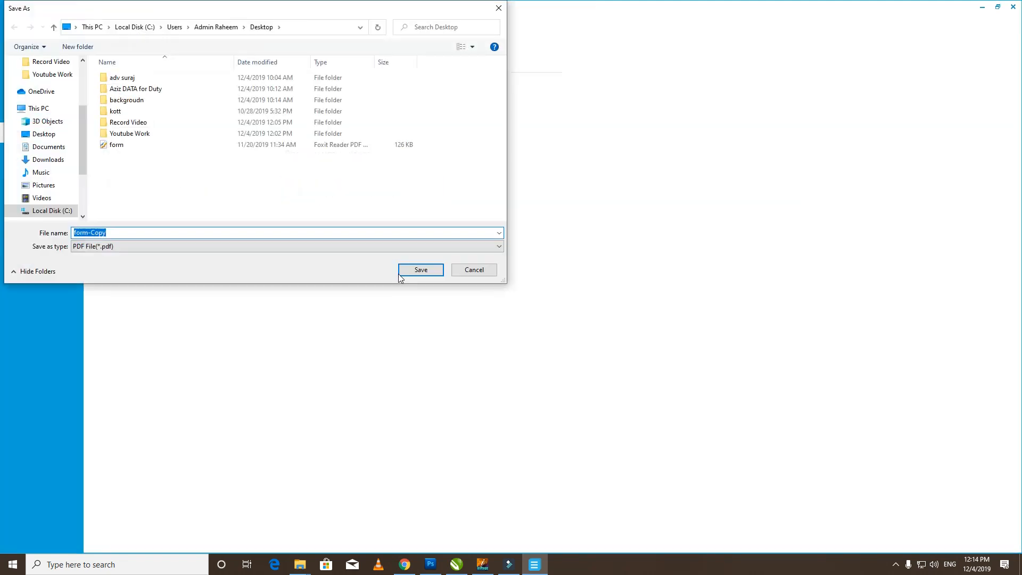
{"action": "left_click", "coordinate": [42, 134]}
{"action": "left_click", "coordinate": [142, 231]}
{"action": "type", "text": "124"}
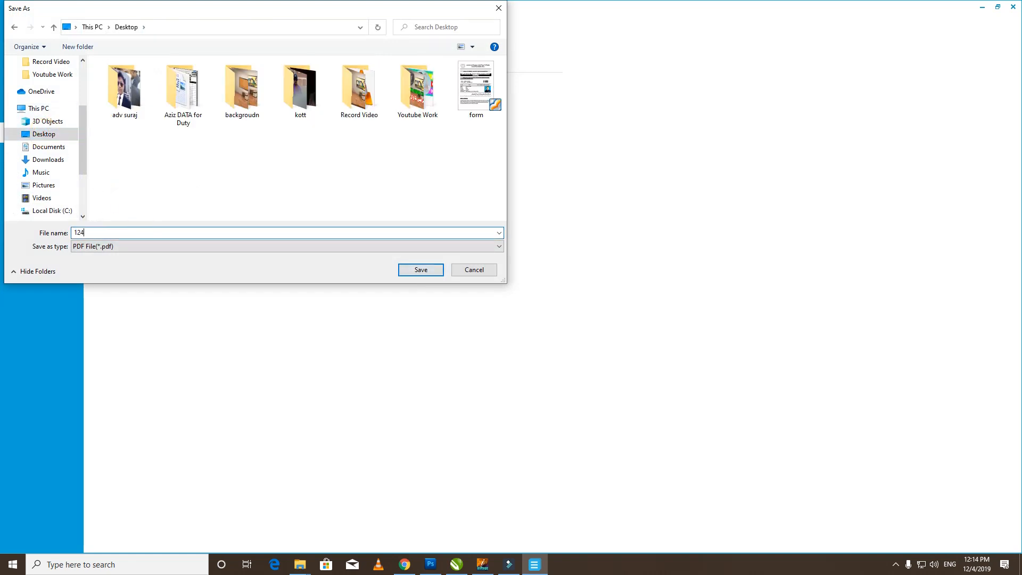
{"action": "left_click", "coordinate": [420, 272]}
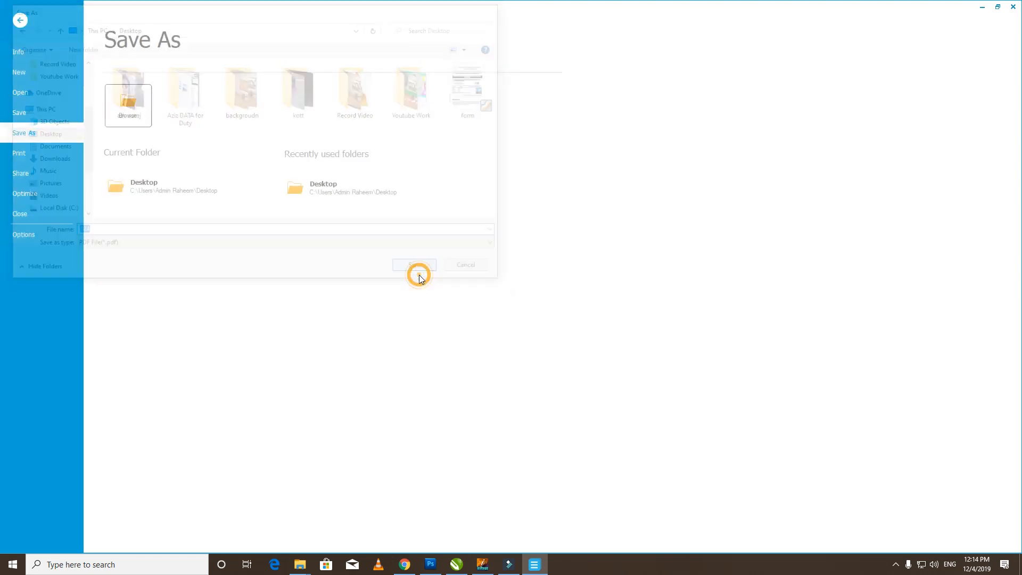
- Minimize the open windows and open 124.pdf from the desktop in Foxit Reader
{"action": "left_click", "coordinate": [983, 6]}
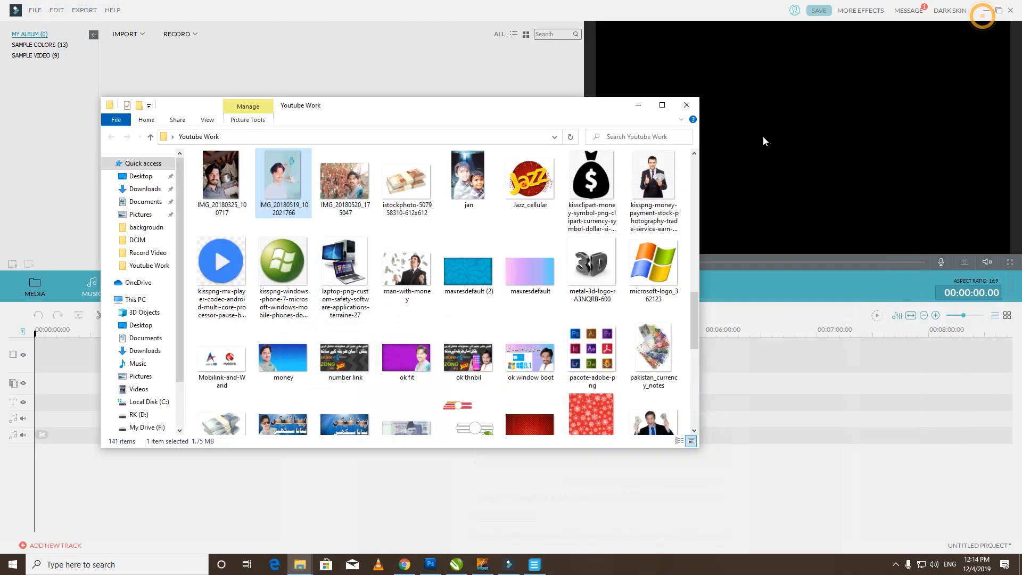
{"action": "left_click", "coordinate": [638, 105]}
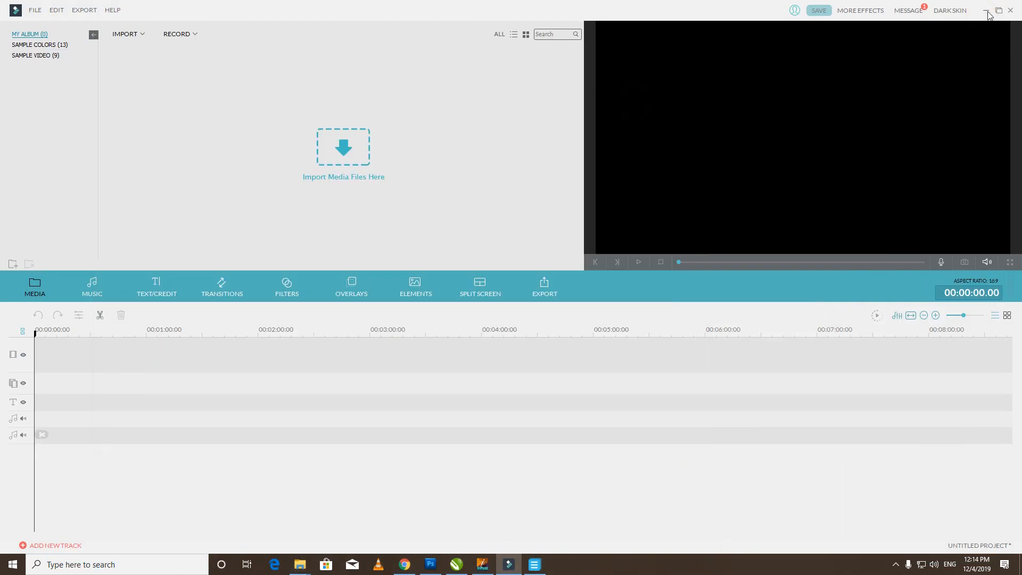
{"action": "left_click", "coordinate": [986, 10]}
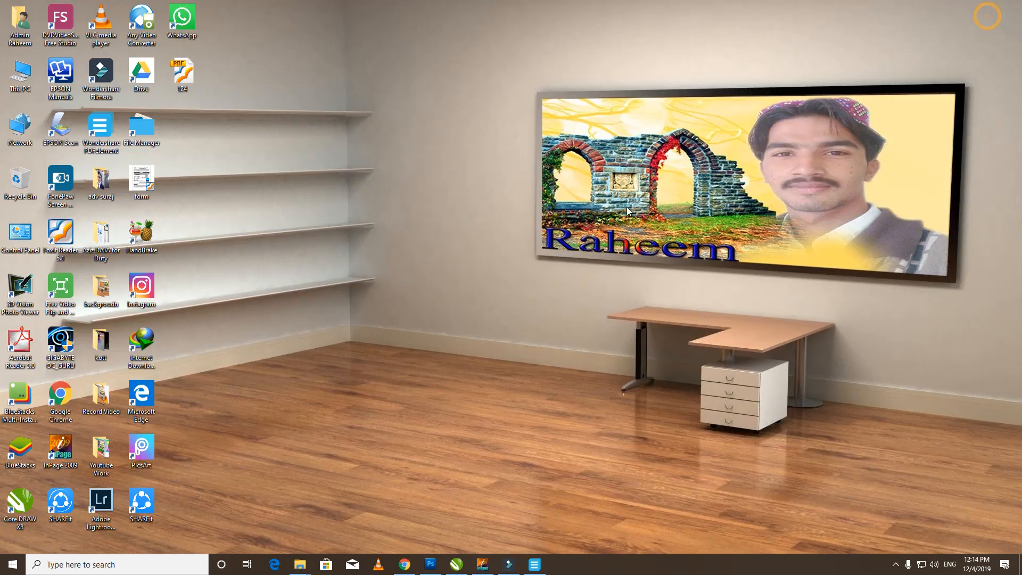
{"action": "double_click", "coordinate": [183, 75]}
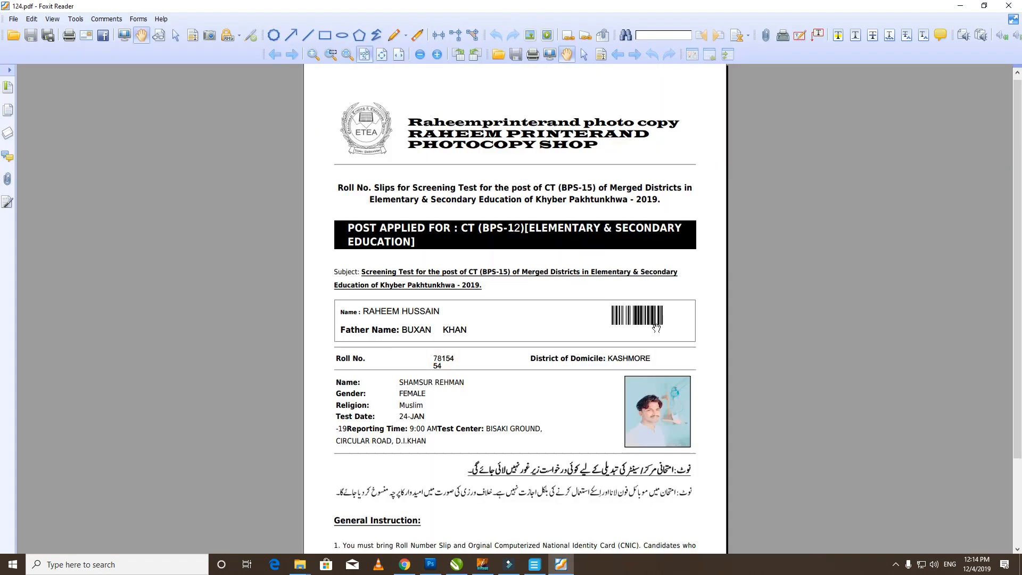
- Scroll through 124.pdf in Foxit Reader to check the edited header, name and post
{"action": "scroll", "coordinate": [552, 283], "scroll_direction": "up", "scroll_amount": 2}
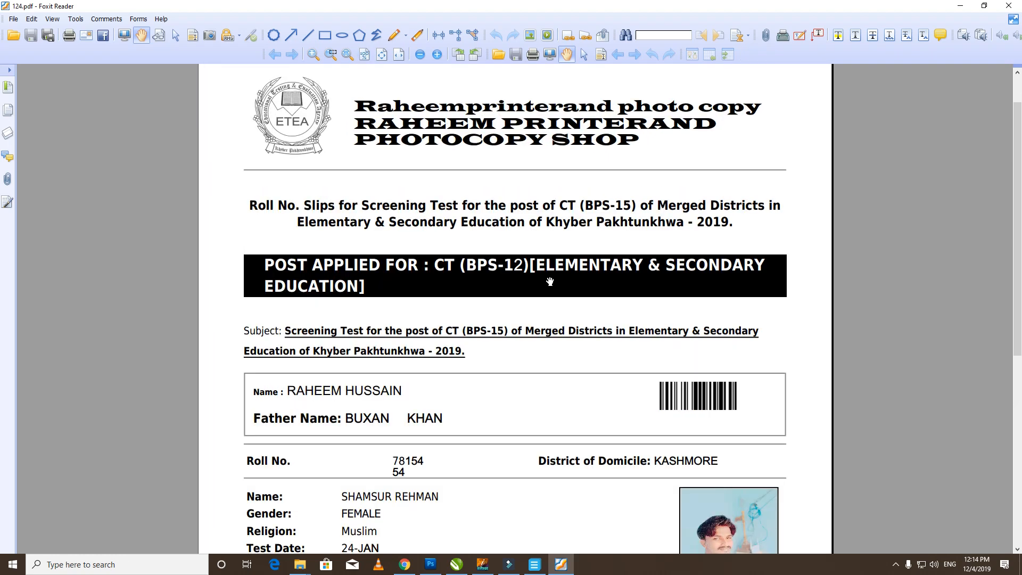
{"action": "scroll", "coordinate": [550, 282], "scroll_direction": "up", "scroll_amount": 1}
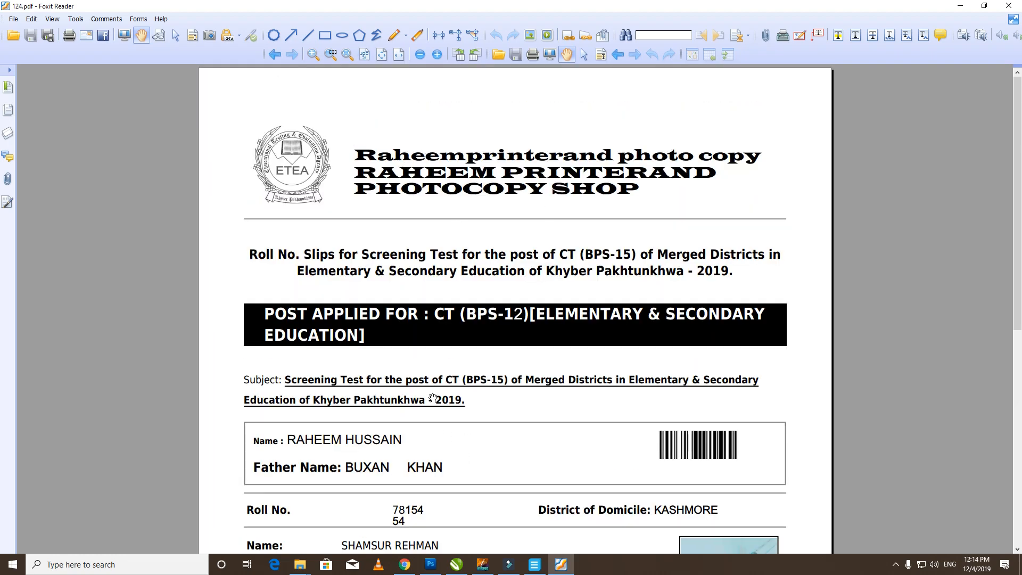
{"action": "scroll", "coordinate": [433, 400], "scroll_direction": "down", "scroll_amount": 5}
{"action": "scroll", "coordinate": [372, 319], "scroll_direction": "up", "scroll_amount": 1}
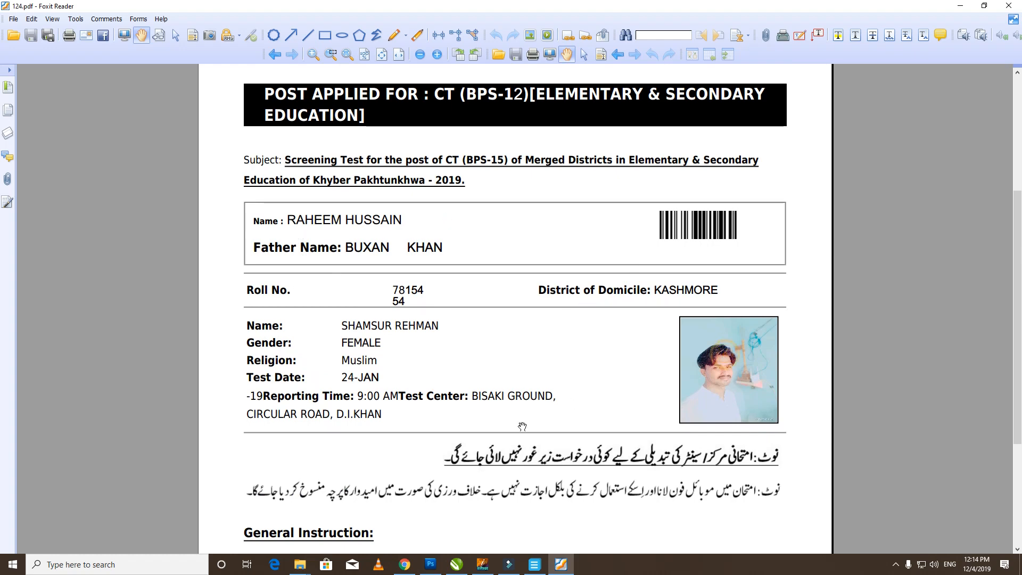
{"action": "scroll", "coordinate": [522, 426], "scroll_direction": "down", "scroll_amount": 5}
{"action": "scroll", "coordinate": [472, 229], "scroll_direction": "up", "scroll_amount": 5}
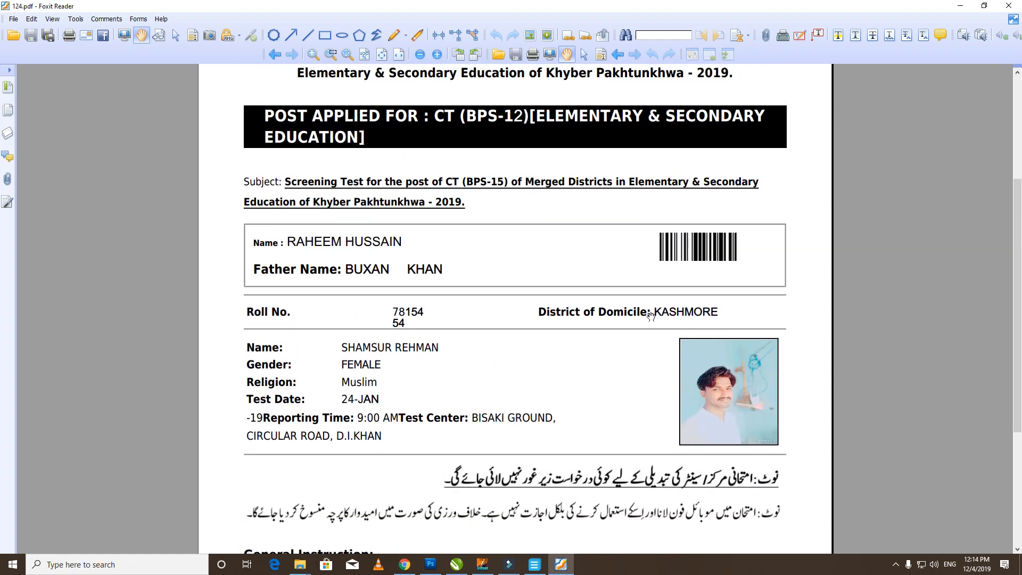
{"action": "scroll", "coordinate": [490, 300], "scroll_direction": "up", "scroll_amount": 4}
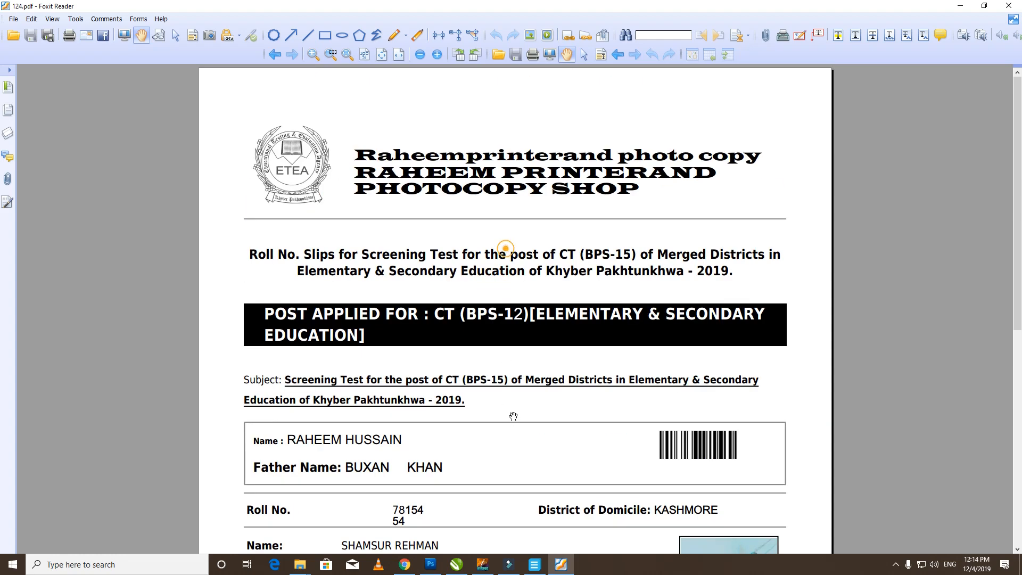
{"action": "scroll", "coordinate": [478, 302], "scroll_direction": "down", "scroll_amount": 2}
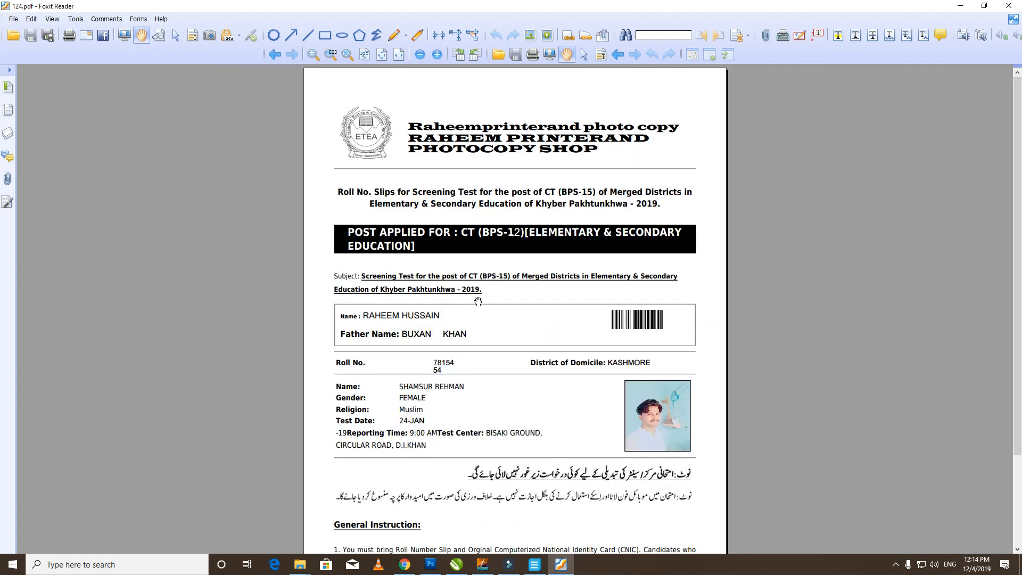
{"action": "scroll", "coordinate": [482, 286], "scroll_direction": "up", "scroll_amount": 2}
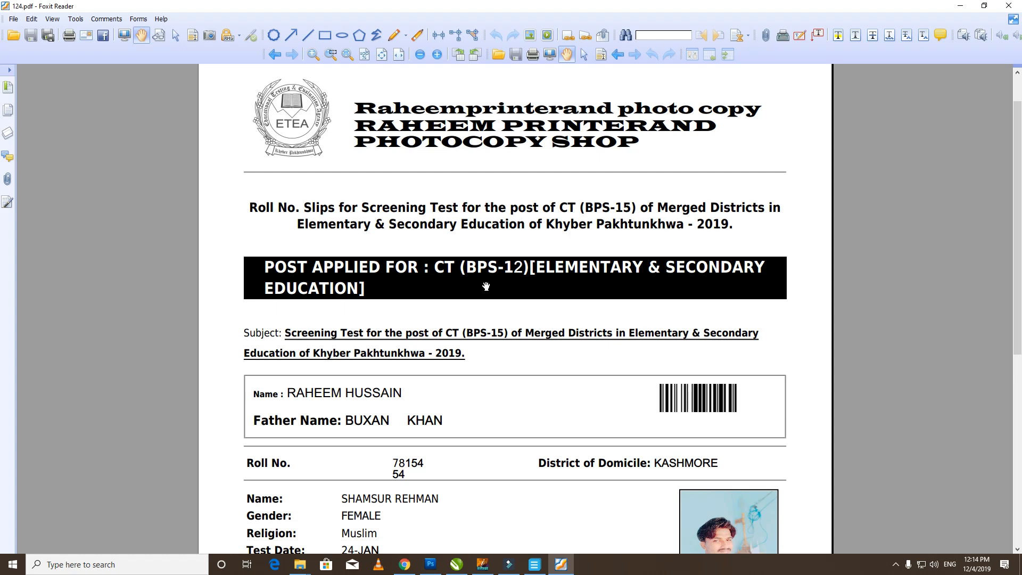
{"action": "scroll", "coordinate": [486, 286], "scroll_direction": "down", "scroll_amount": 14}
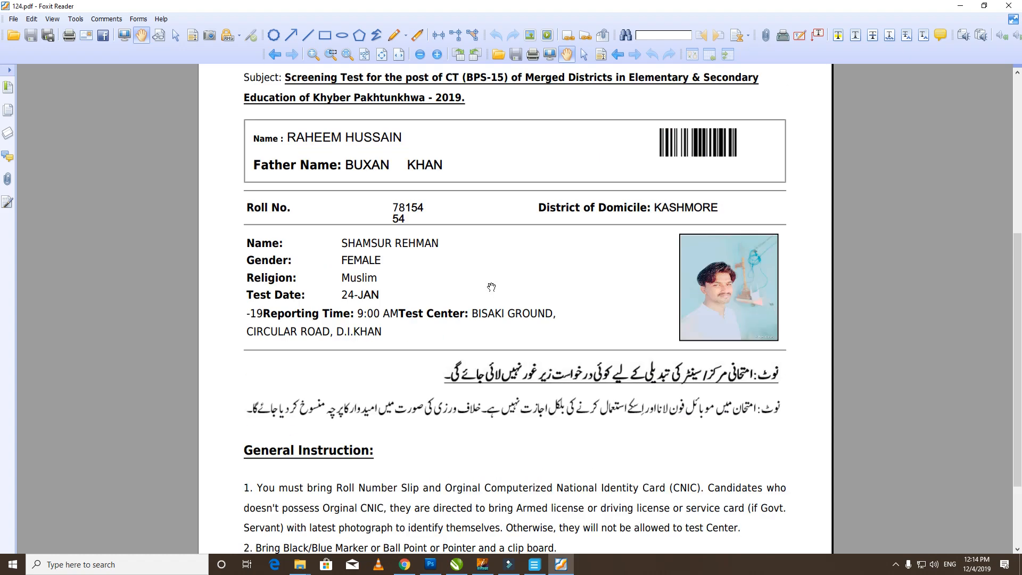
{"action": "scroll", "coordinate": [896, 158], "scroll_direction": "up", "scroll_amount": 15}
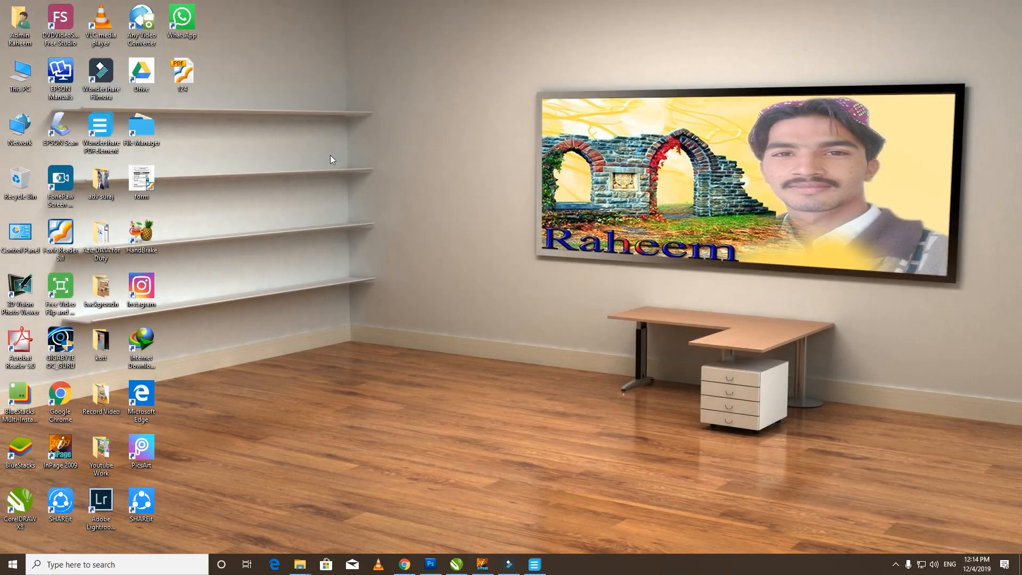
- Refresh the Windows desktop twice from its right-click menu
{"action": "right_click", "coordinate": [330, 155]}
{"action": "left_click", "coordinate": [365, 188]}
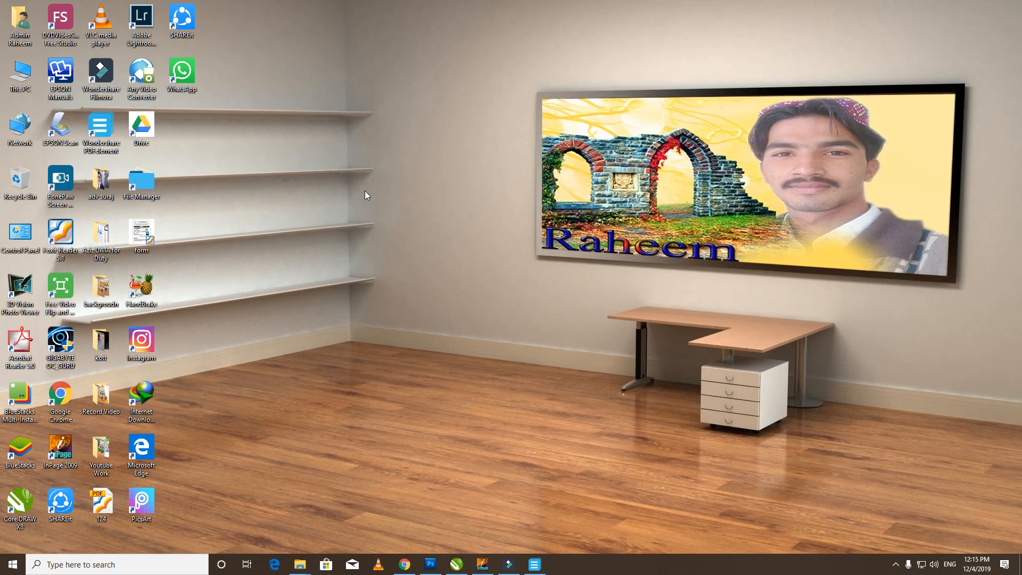
{"action": "right_click", "coordinate": [366, 190]}
{"action": "left_click", "coordinate": [403, 221]}
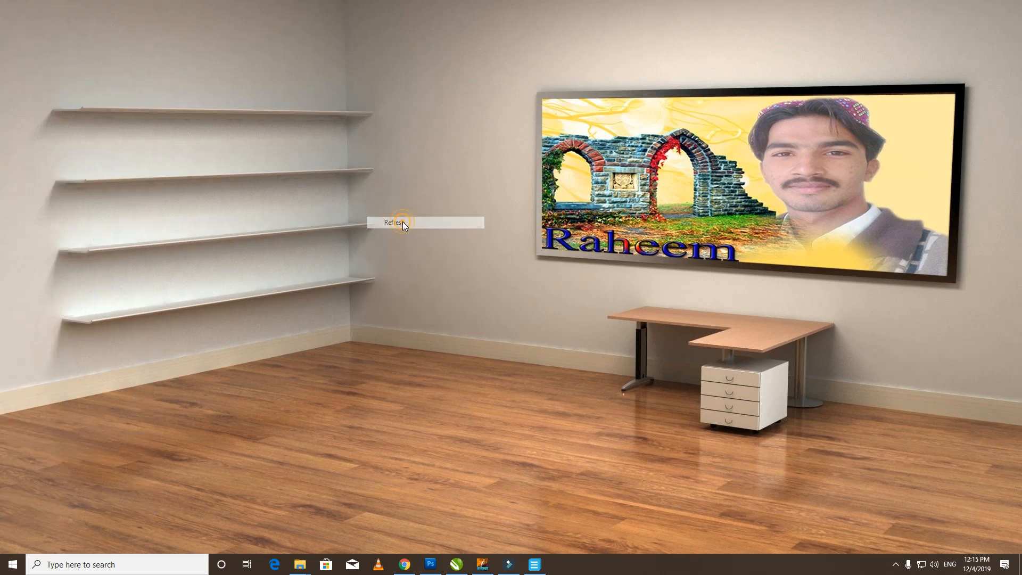